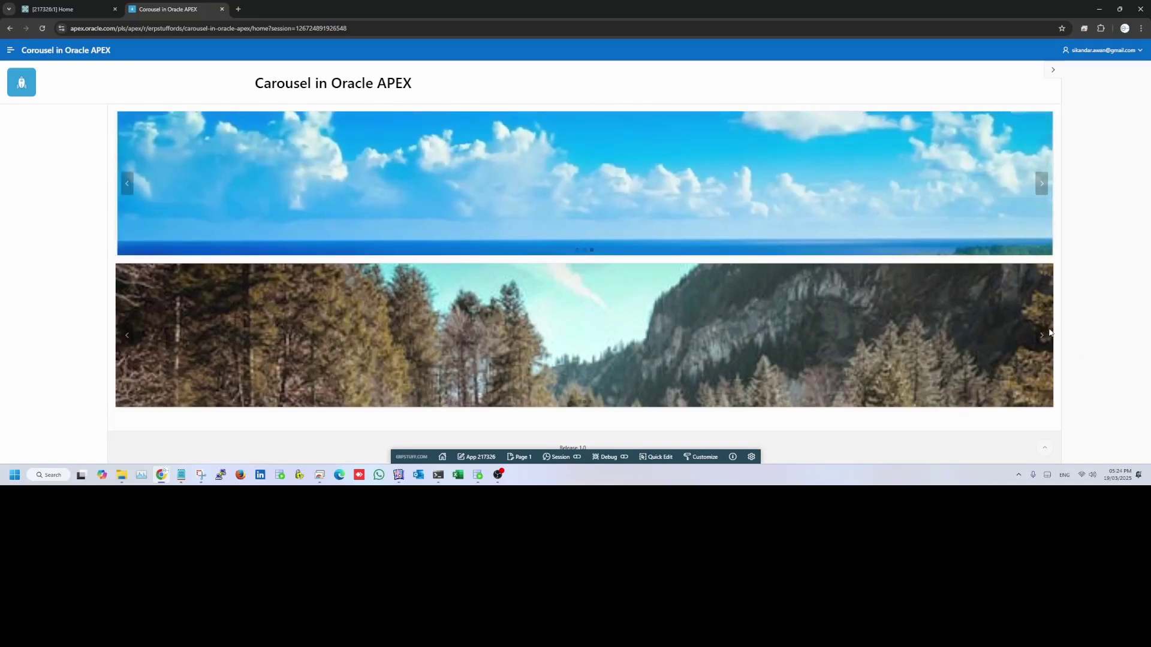
- Cycle the bottom and top carousels through their slides to the Carousel Demo text slide
left_click(1044, 337)
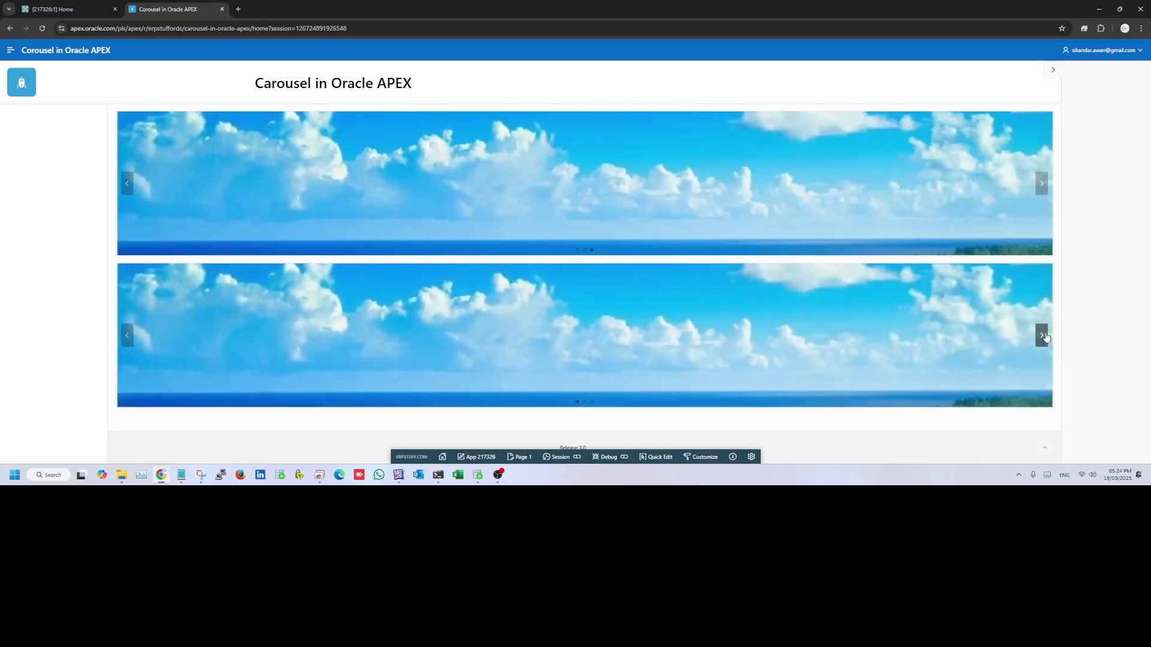
left_click(1043, 337)
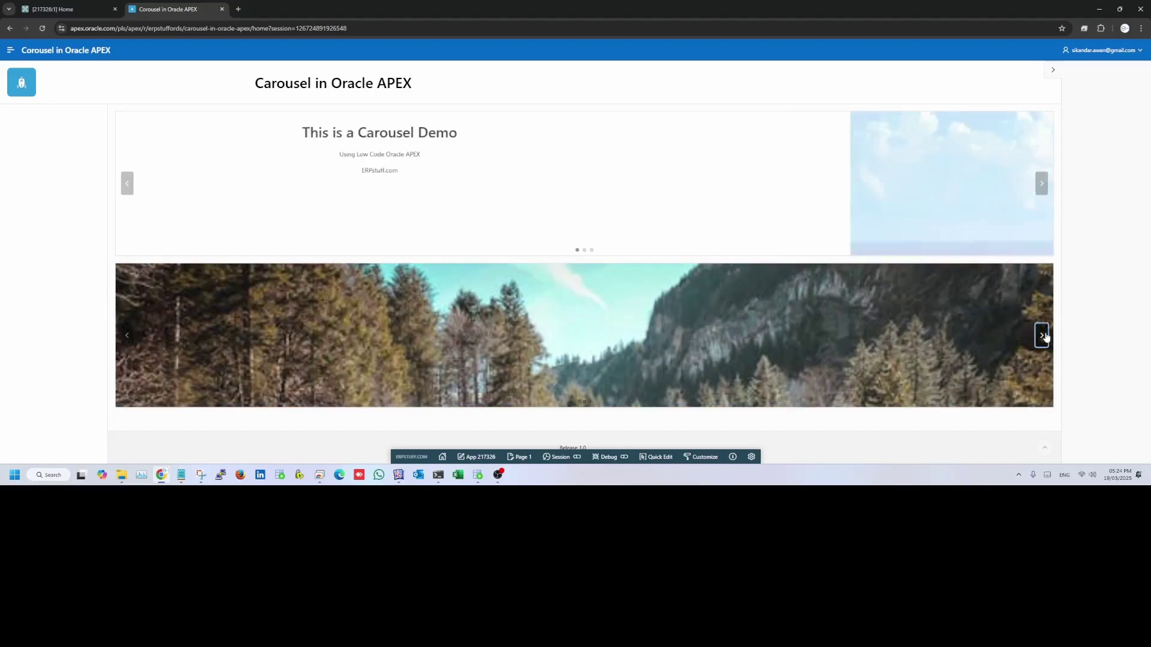
left_click(1043, 336)
left_click(1044, 183)
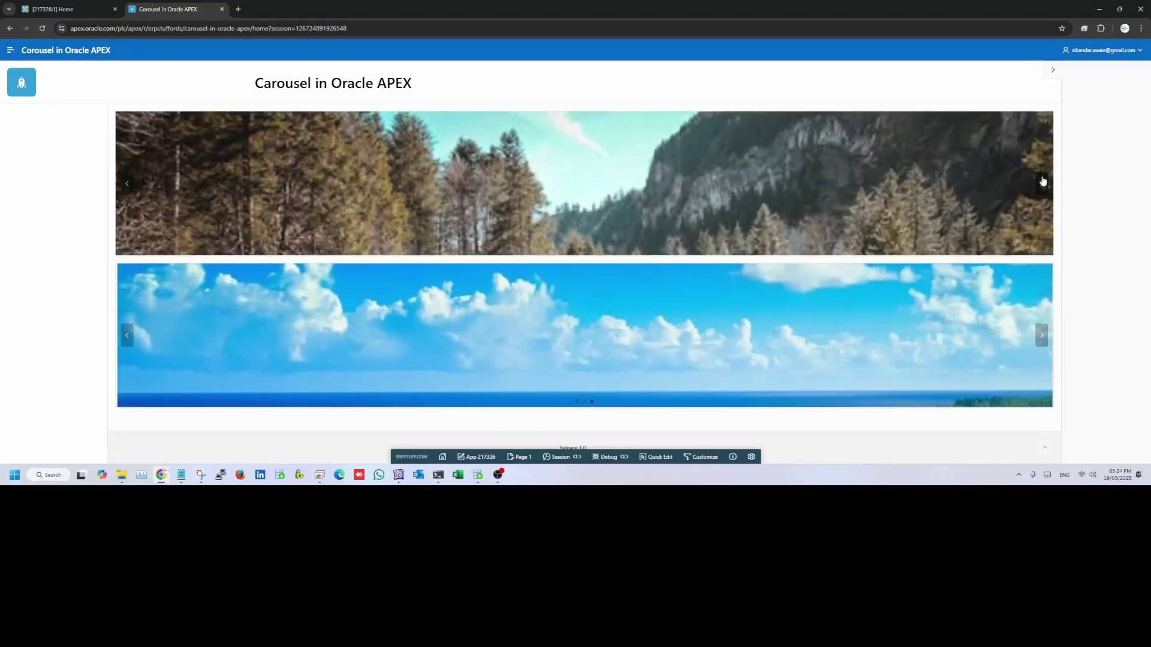
left_click(1043, 182)
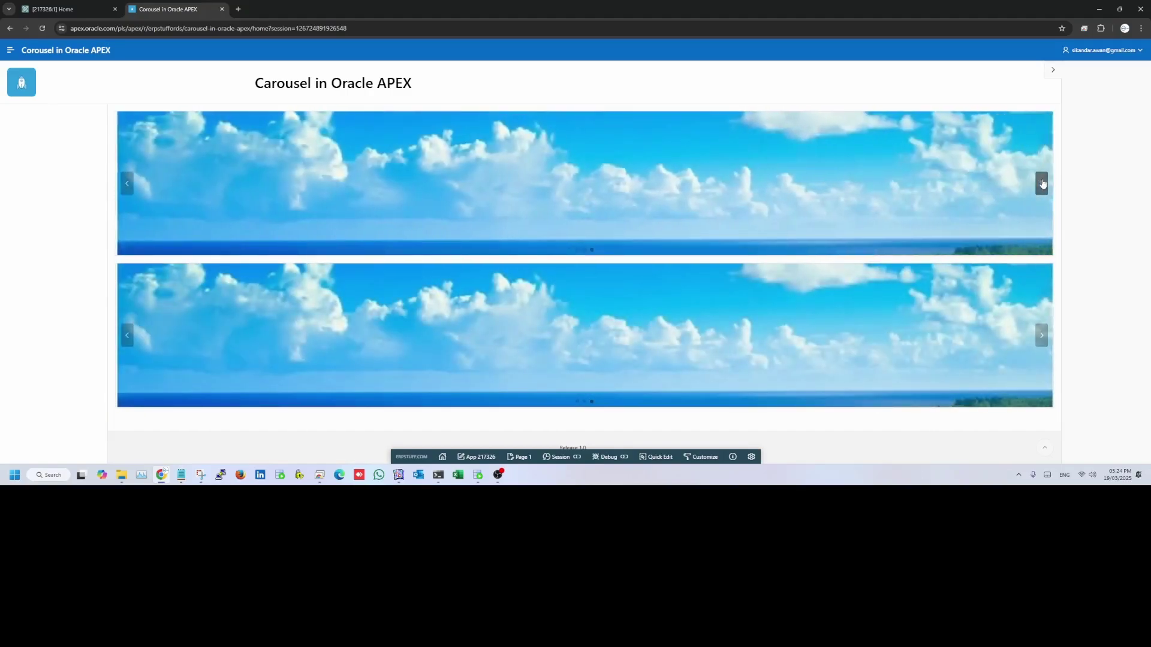
left_click(1043, 185)
left_click(1043, 184)
left_click(1043, 184)
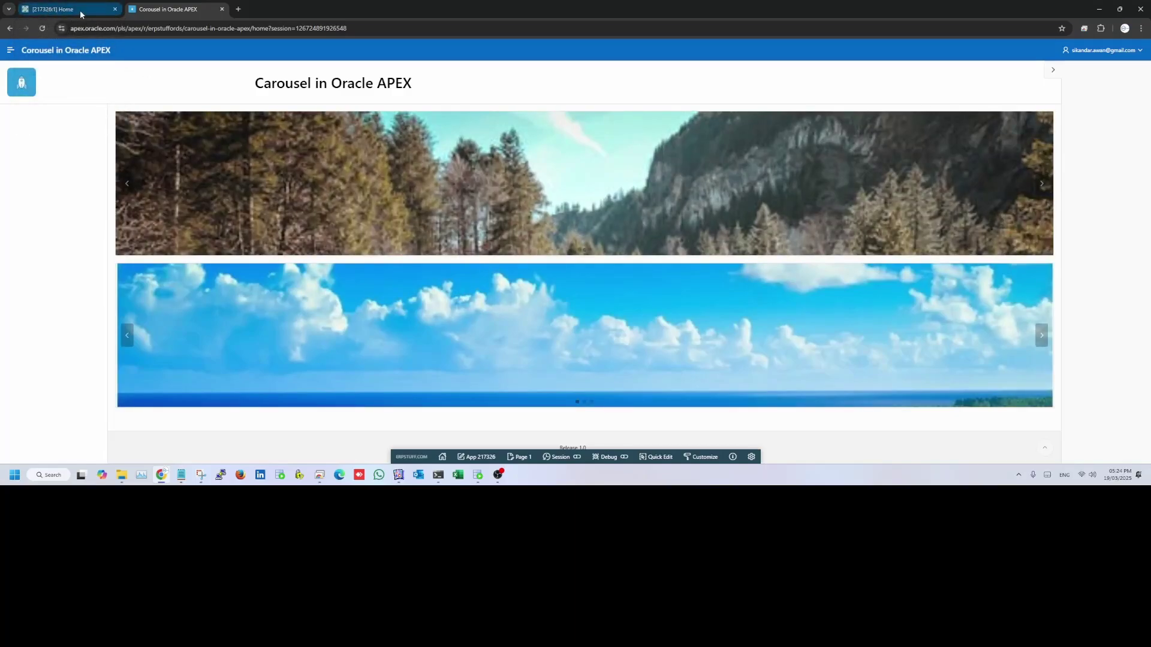
- Return to Page Designer and select the first Carousel Container region
left_click(79, 10)
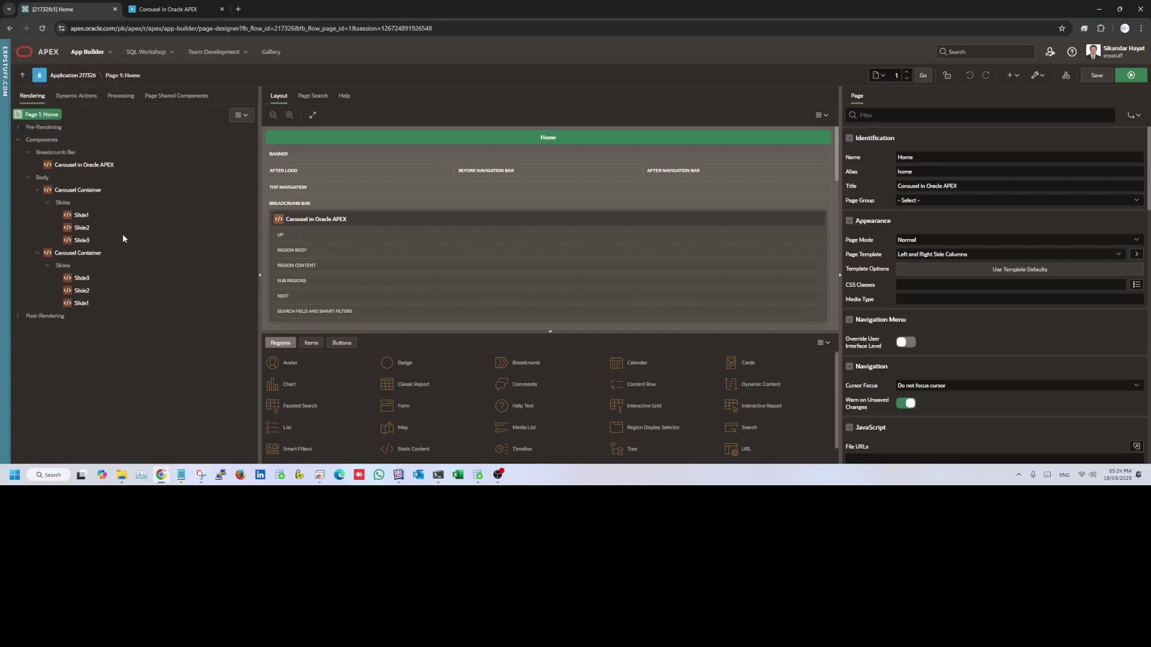
left_click(78, 190)
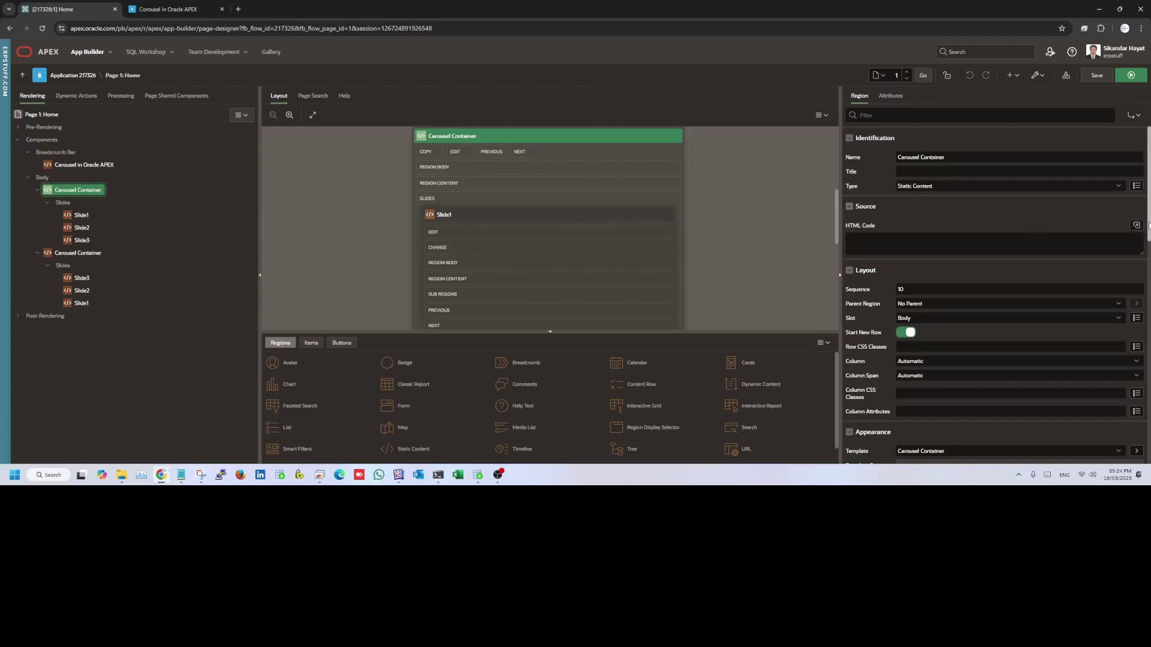
scroll(959, 207, "down", 3)
scroll(960, 270, "down", 2)
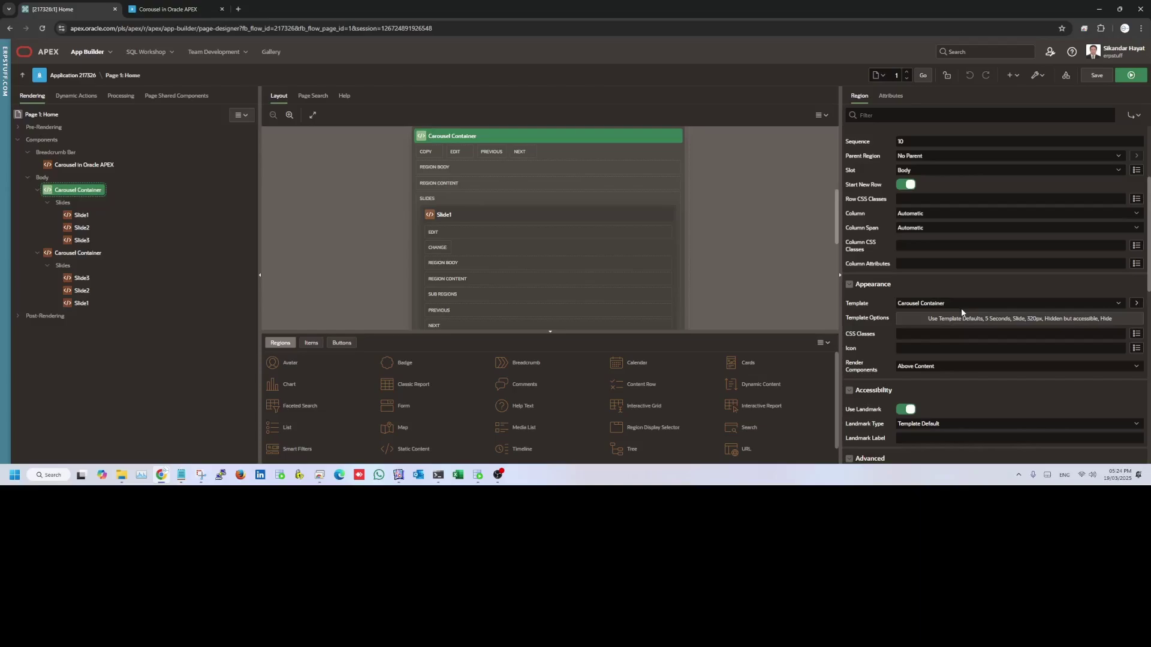
- Review Slide1's demo HTML, keep it in the Slides slot, then select Slide2
left_click(82, 215)
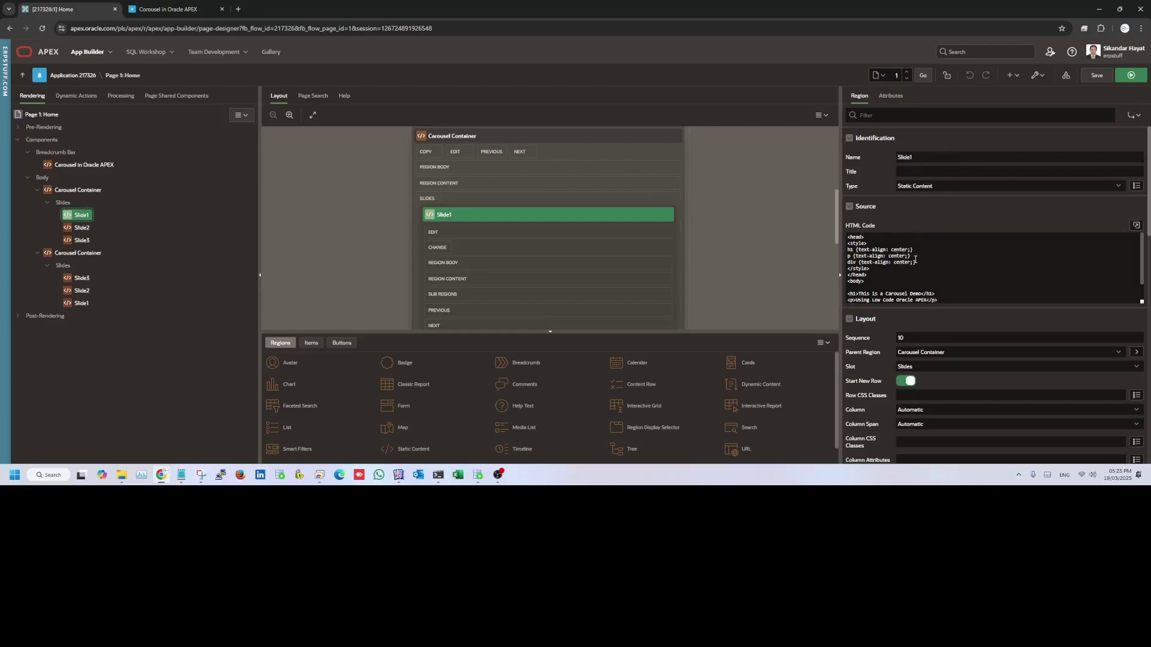
scroll(967, 253, "down", 1)
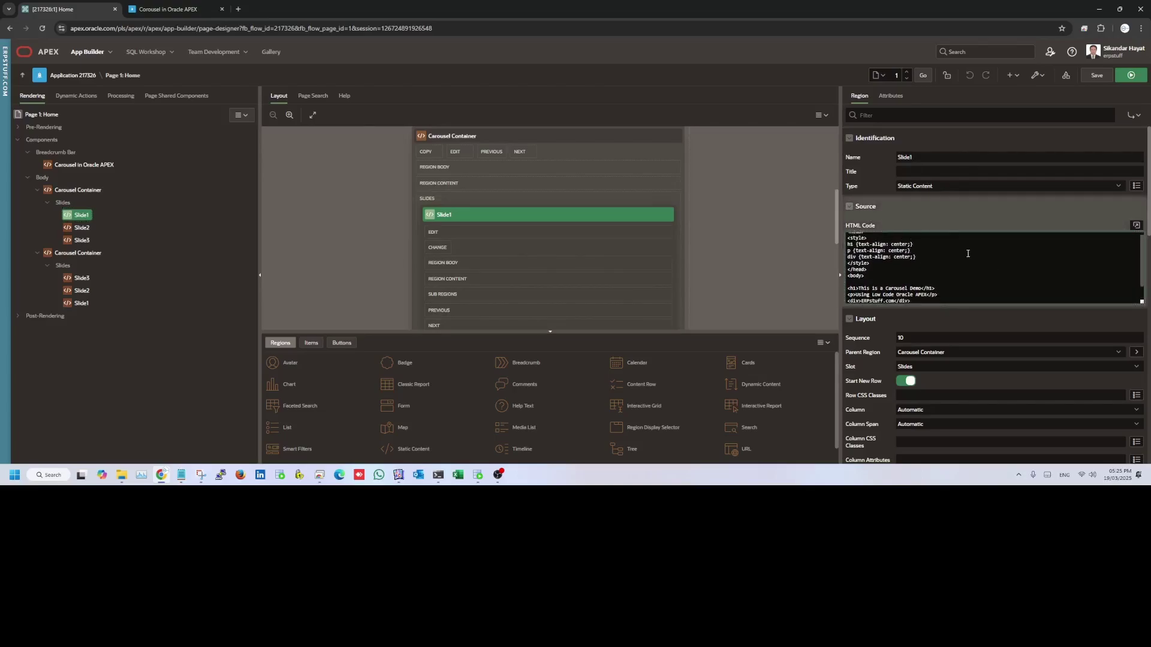
scroll(967, 253, "up", 1)
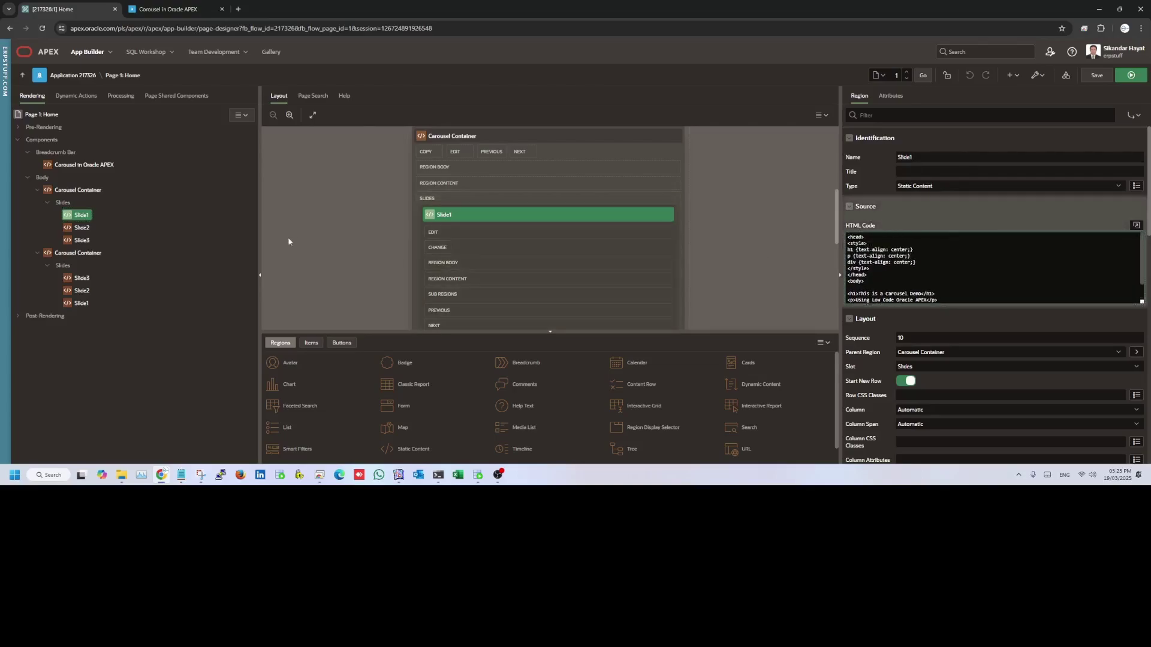
left_click(908, 367)
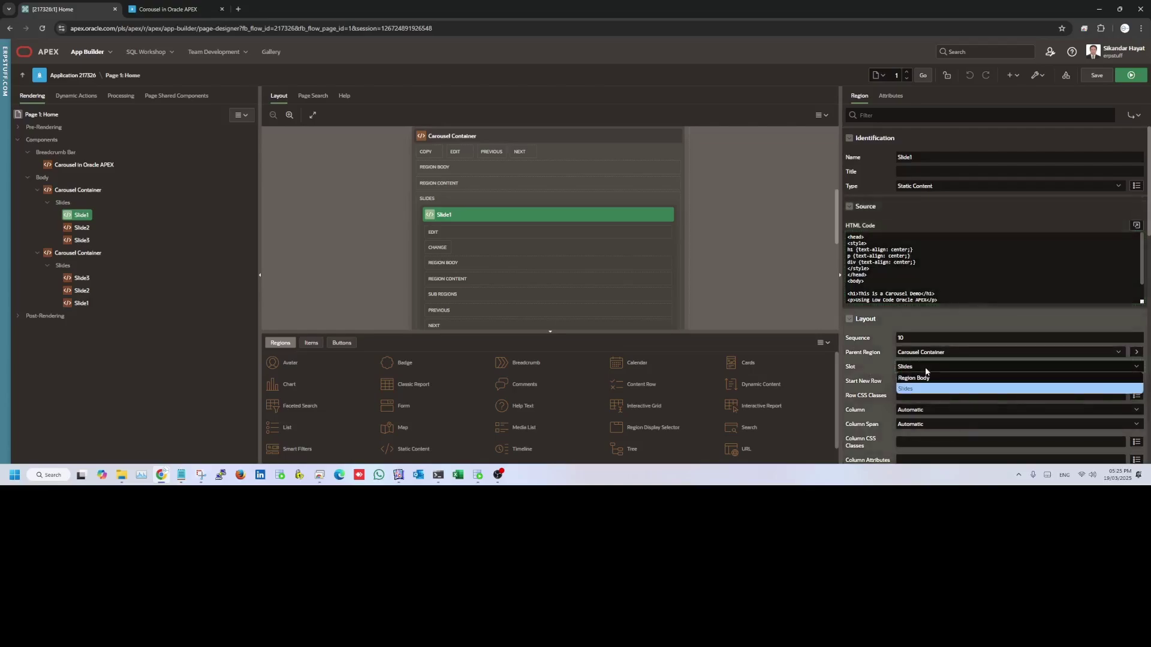
left_click(927, 369)
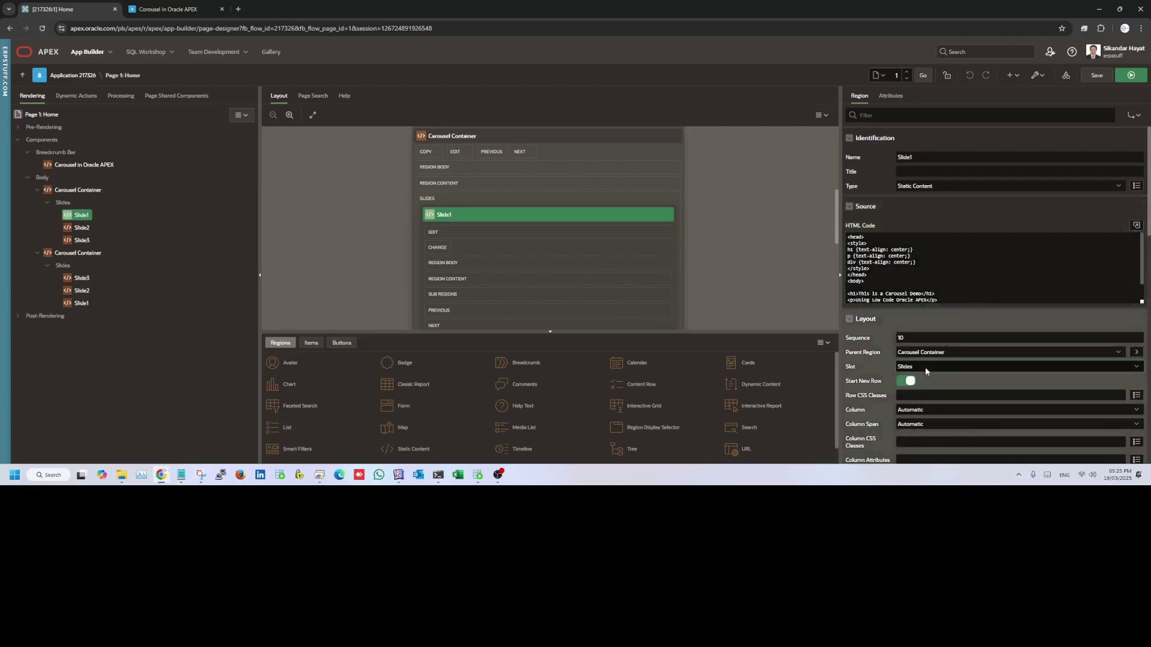
left_click(83, 227)
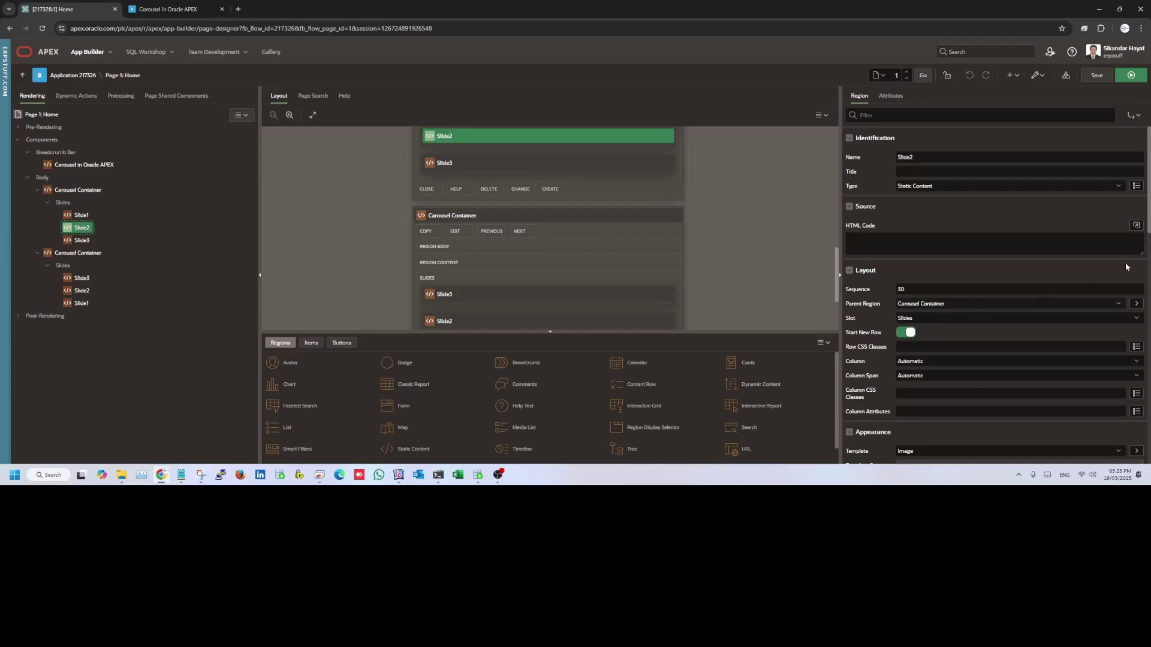
scroll(1135, 222, "down", 1)
scroll(1135, 222, "down", 3)
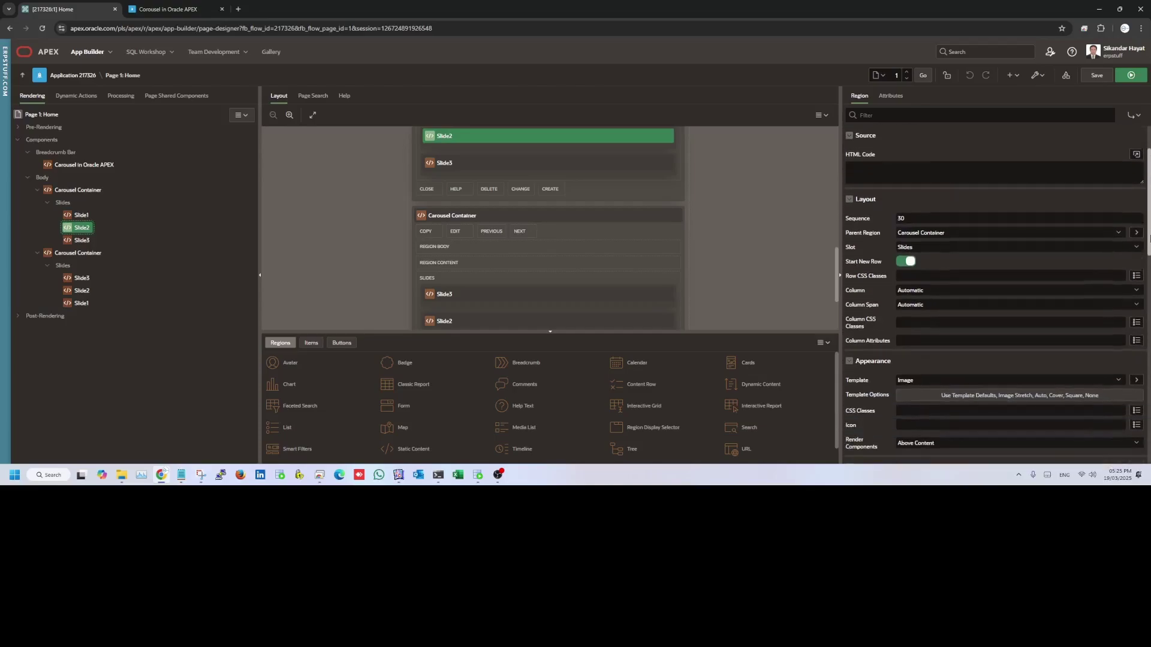
scroll(989, 271, "down", 2)
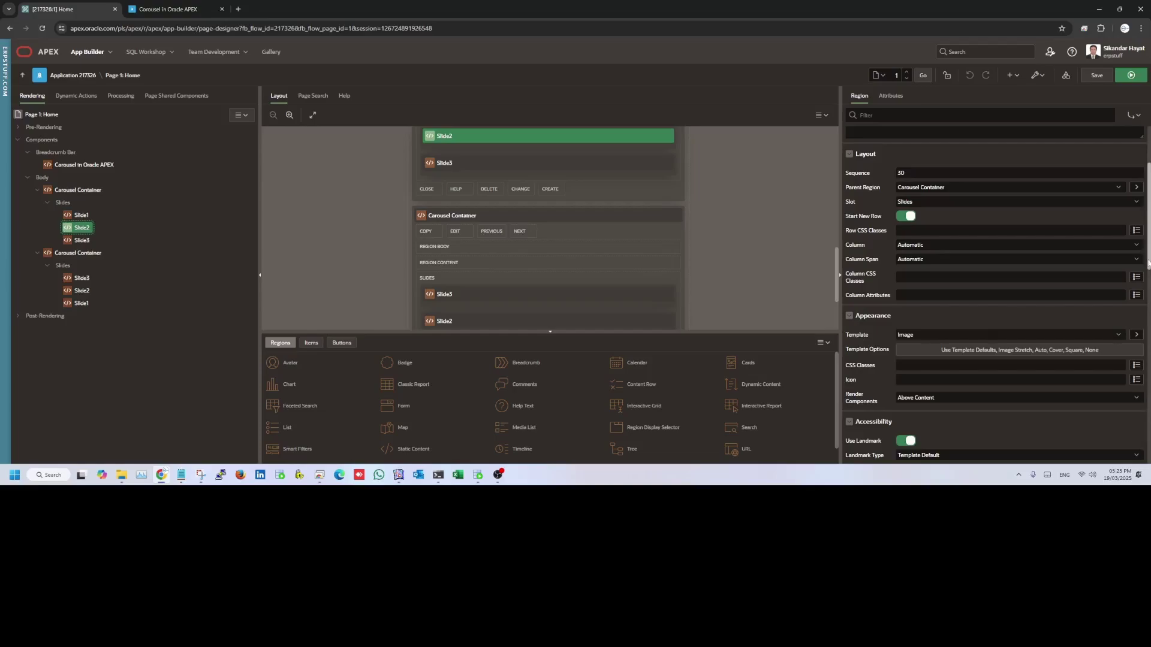
scroll(989, 270, "down", 4)
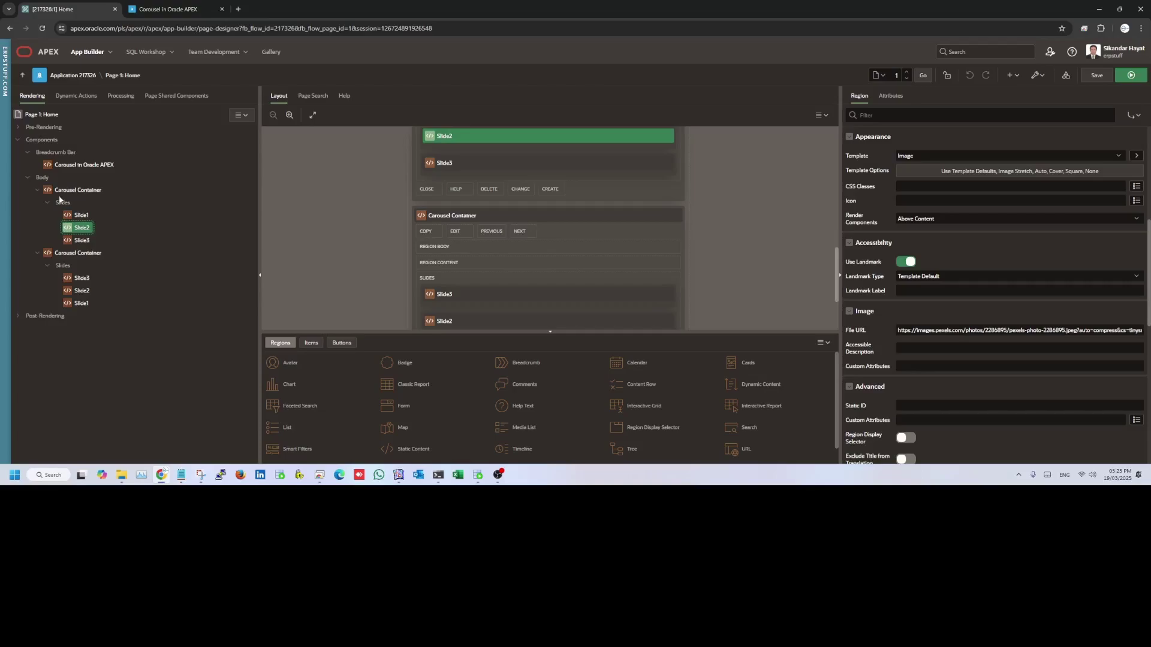
- Select Slide3's #APP_FILES#slide1.jpg file path, then select the page Body
left_click(80, 240)
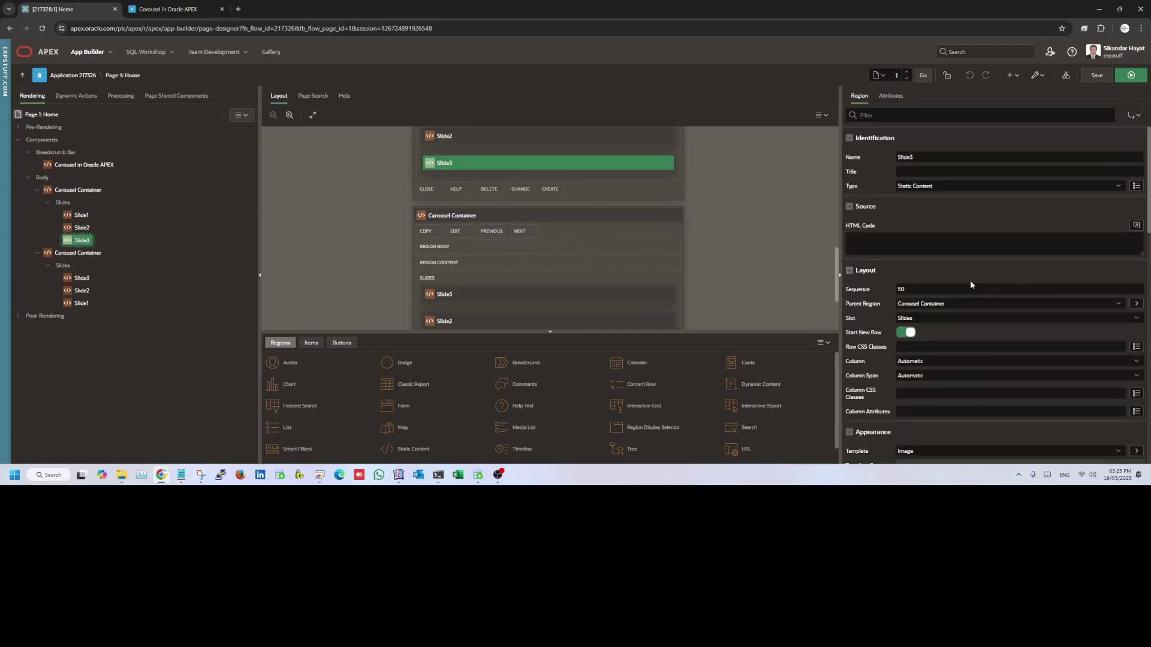
scroll(971, 279, "down", 3)
scroll(970, 284, "down", 3)
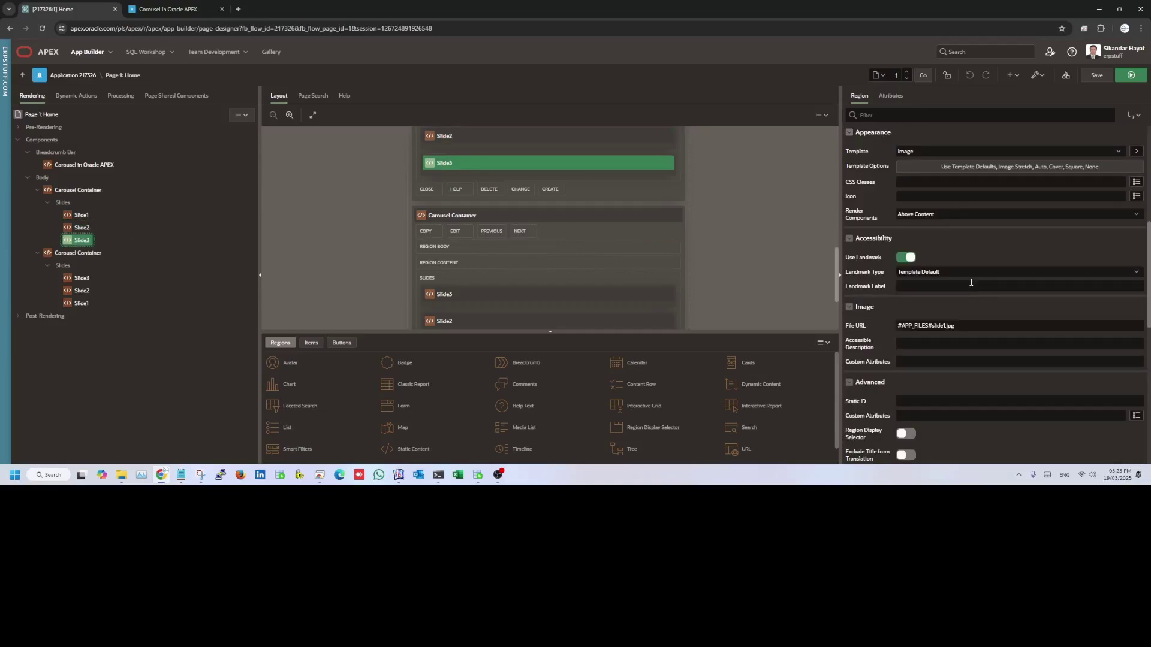
double_click(972, 326)
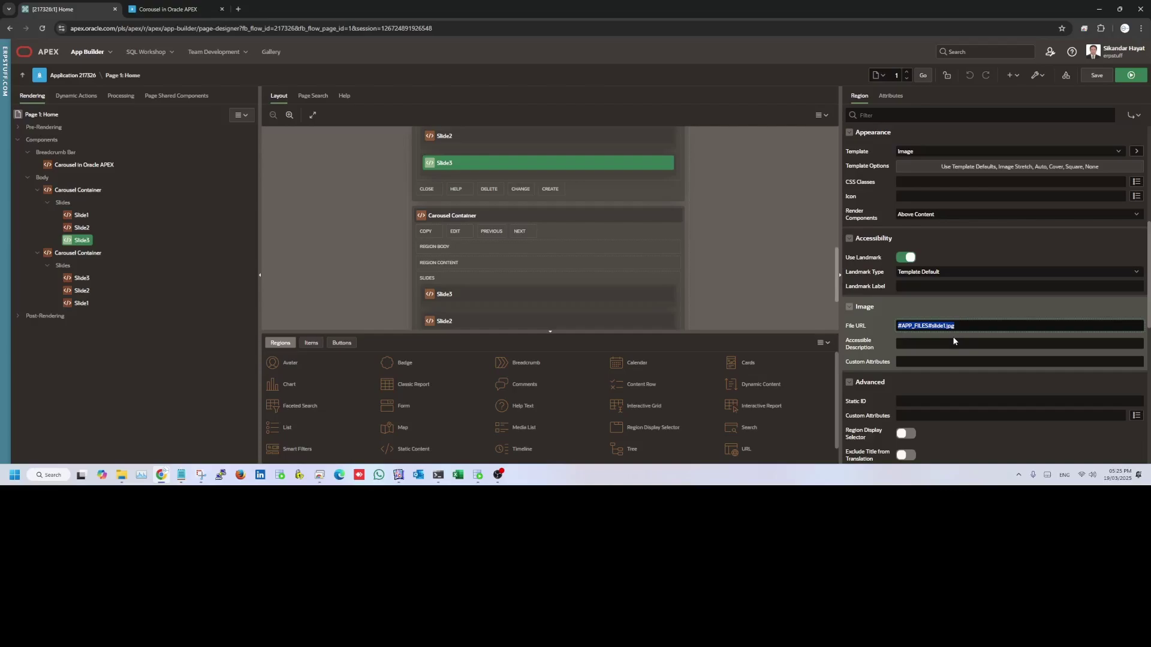
scroll(954, 340, "up", 5)
scroll(953, 340, "up", 5)
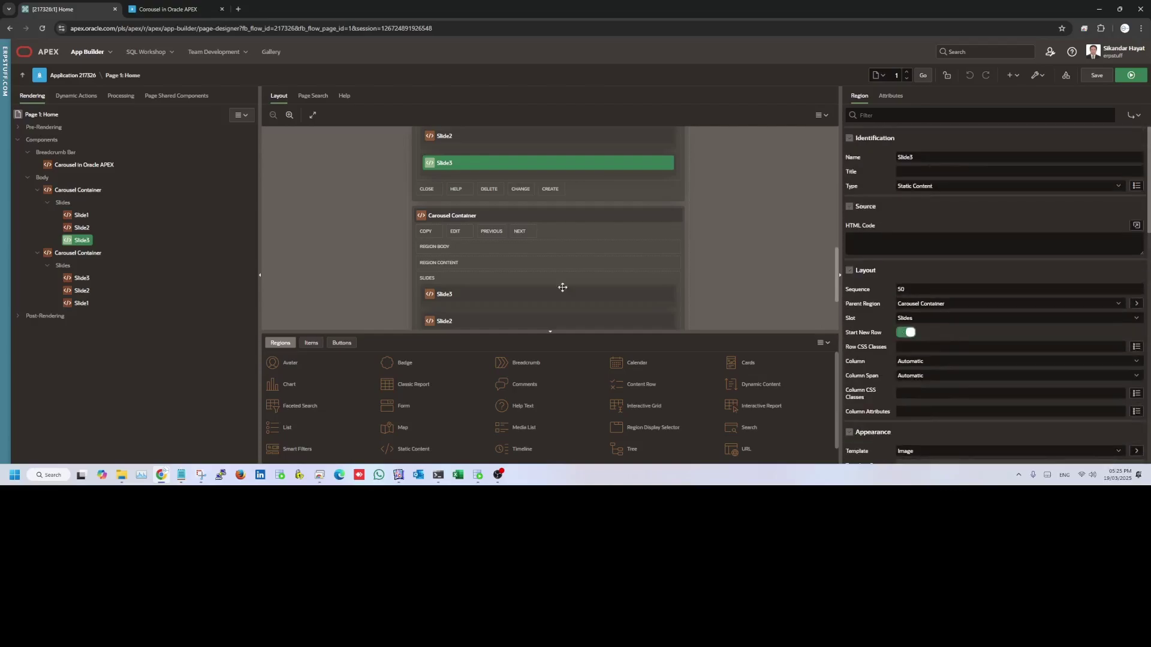
left_click(43, 177)
- Create a region named New under Body using the Carousel Container template
right_click(43, 177)
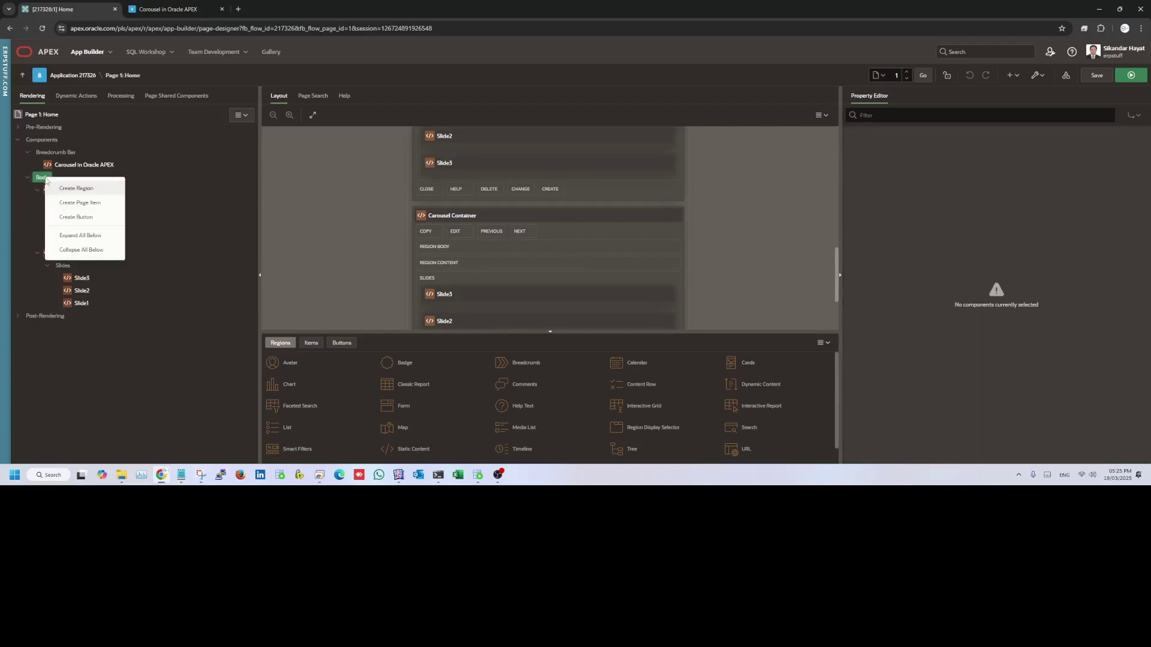
left_click(76, 188)
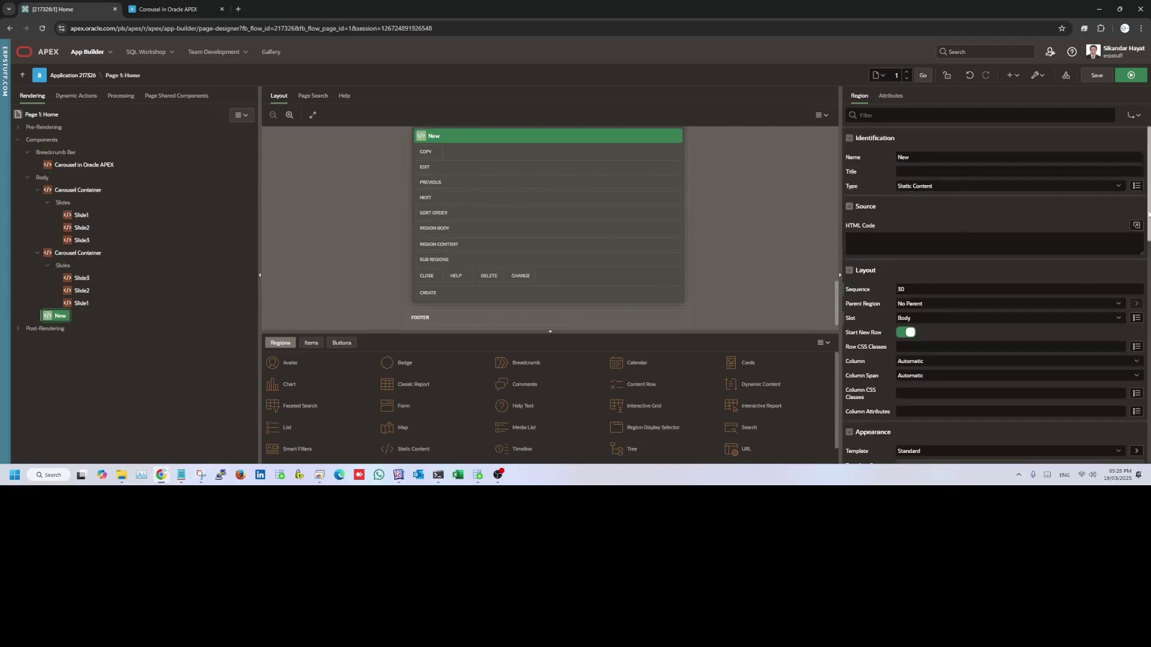
scroll(989, 314, "down", 3)
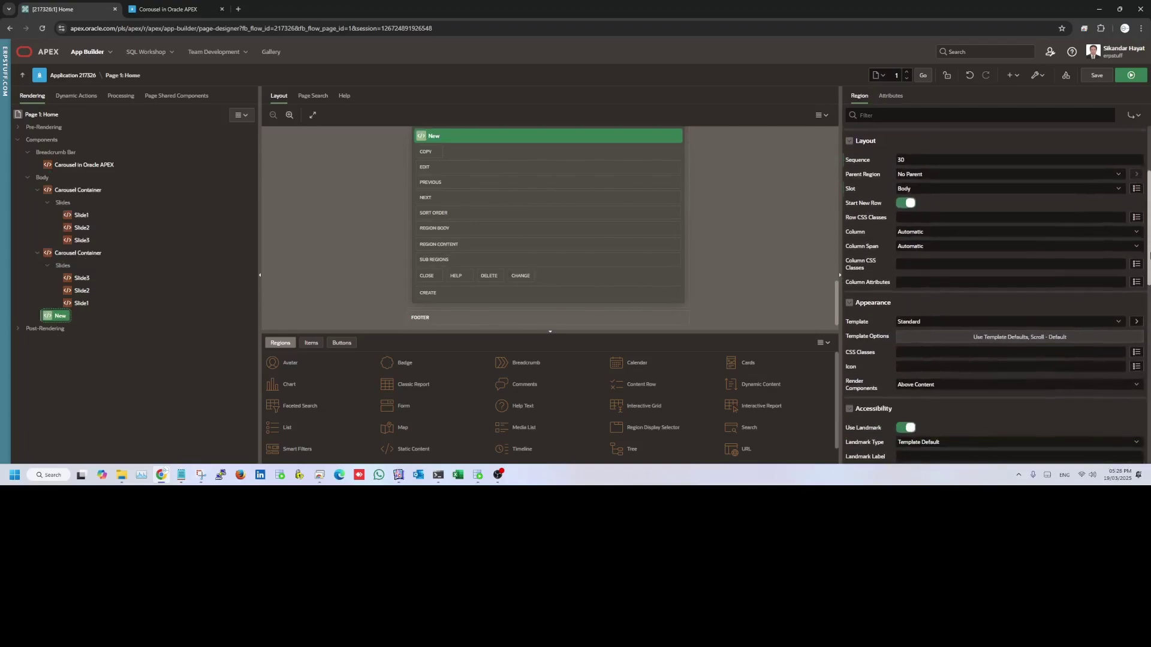
left_click(920, 322)
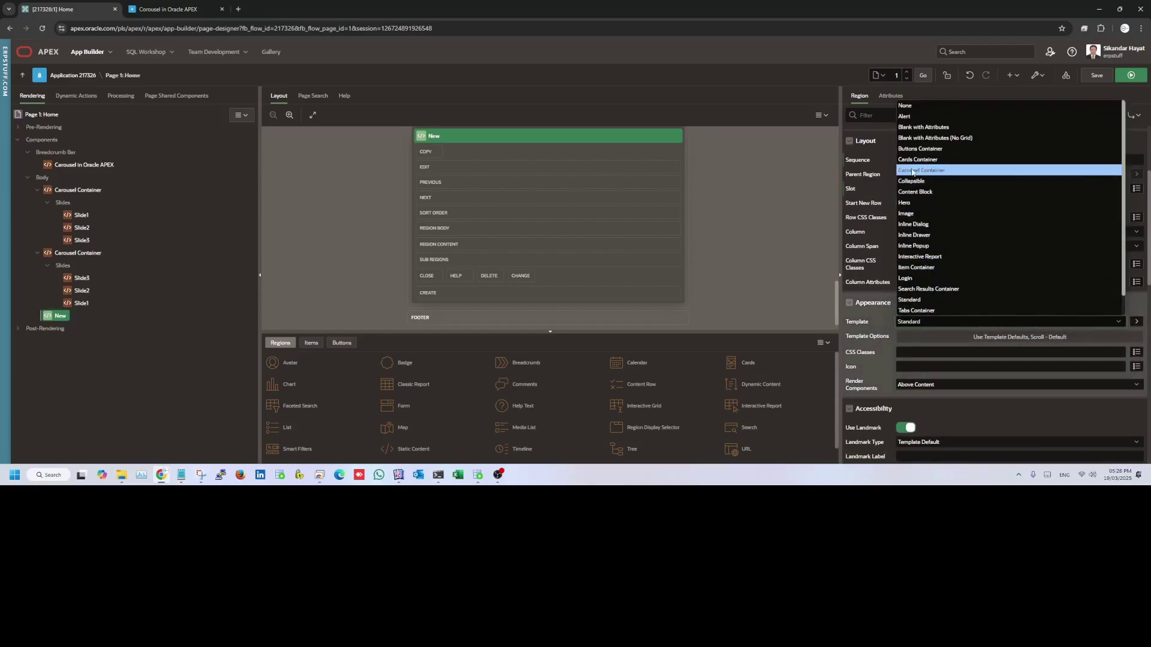
left_click(947, 174)
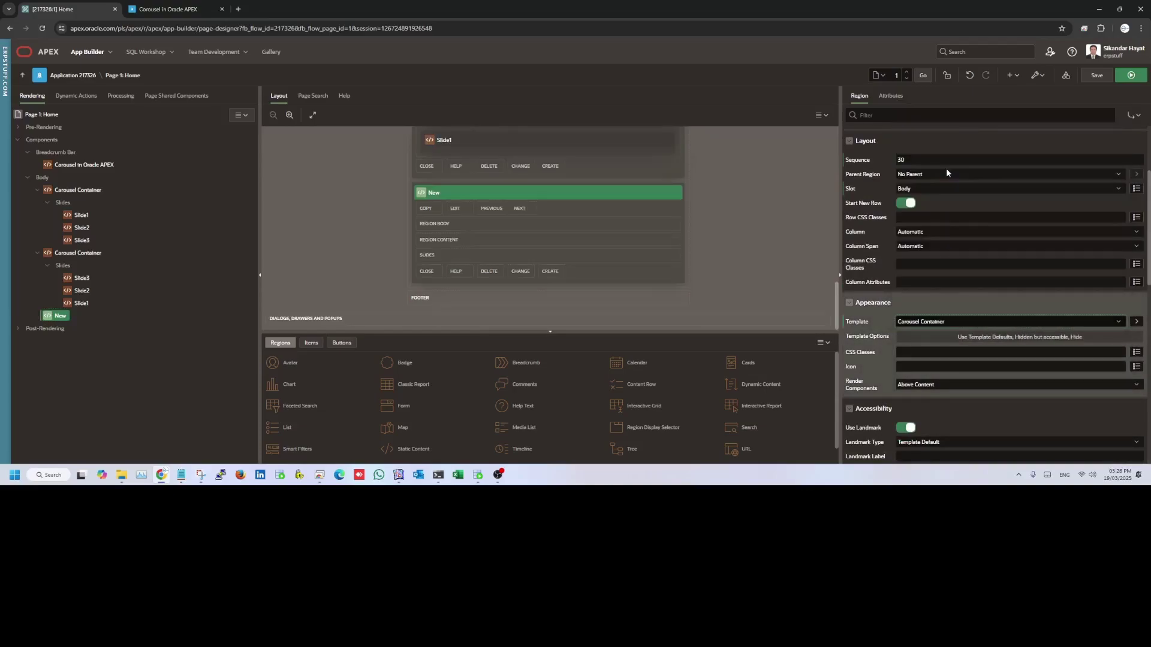
- Add a sub region and slide regions under New's Slides, duplicating to make three
right_click(49, 321)
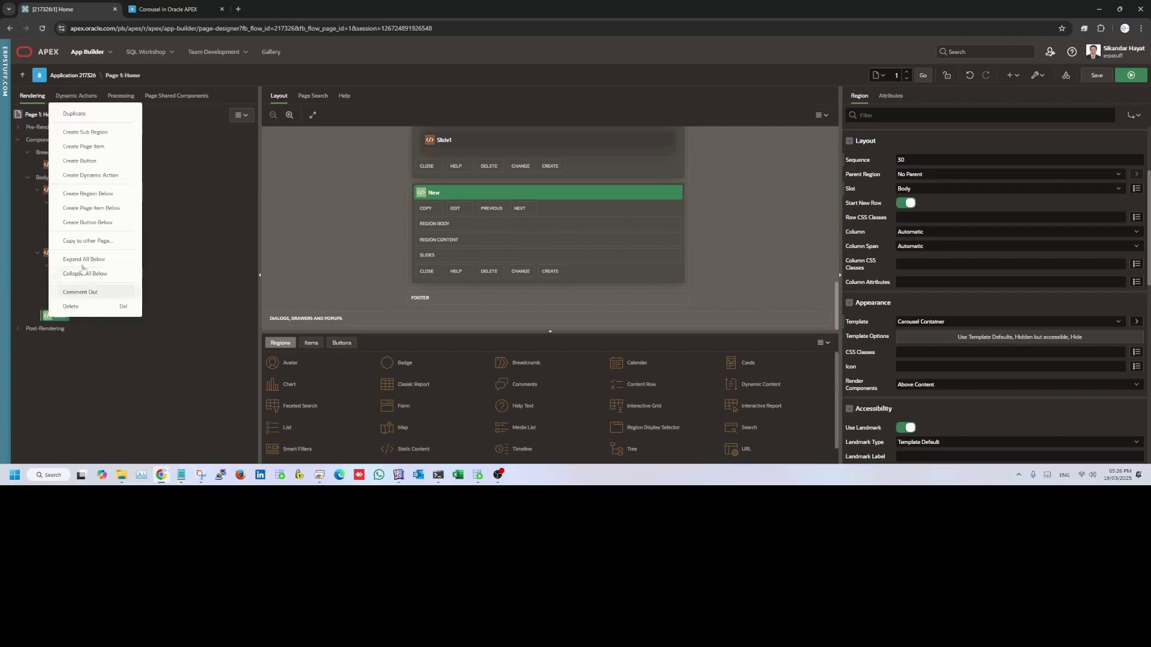
left_click(96, 133)
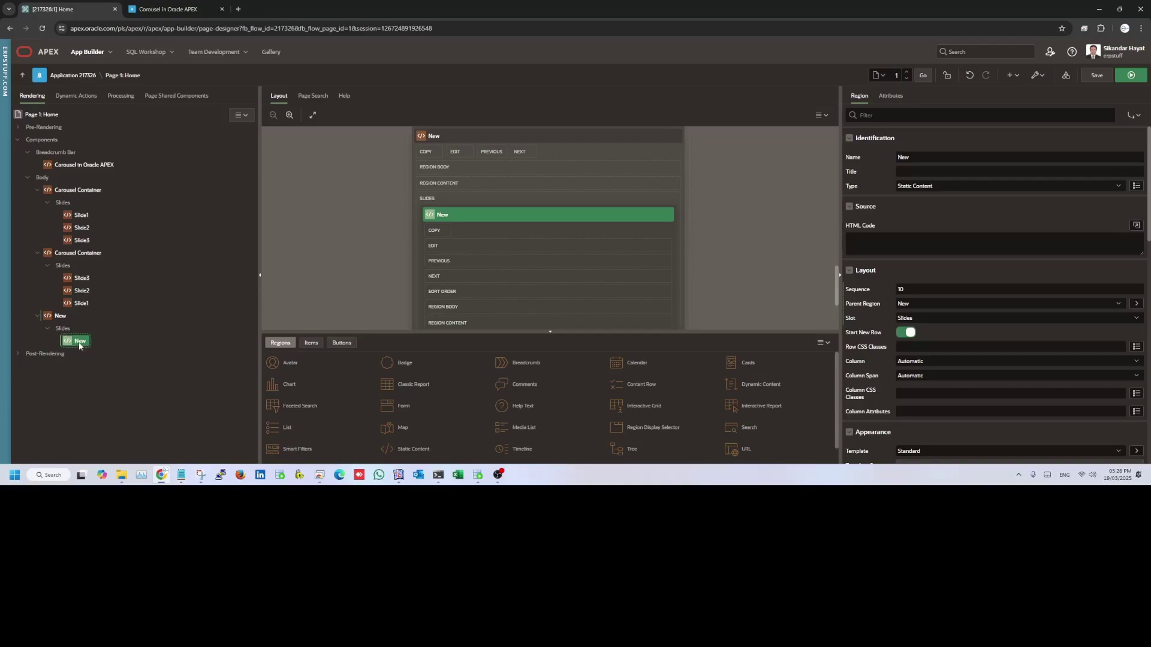
scroll(925, 361, "down", 2)
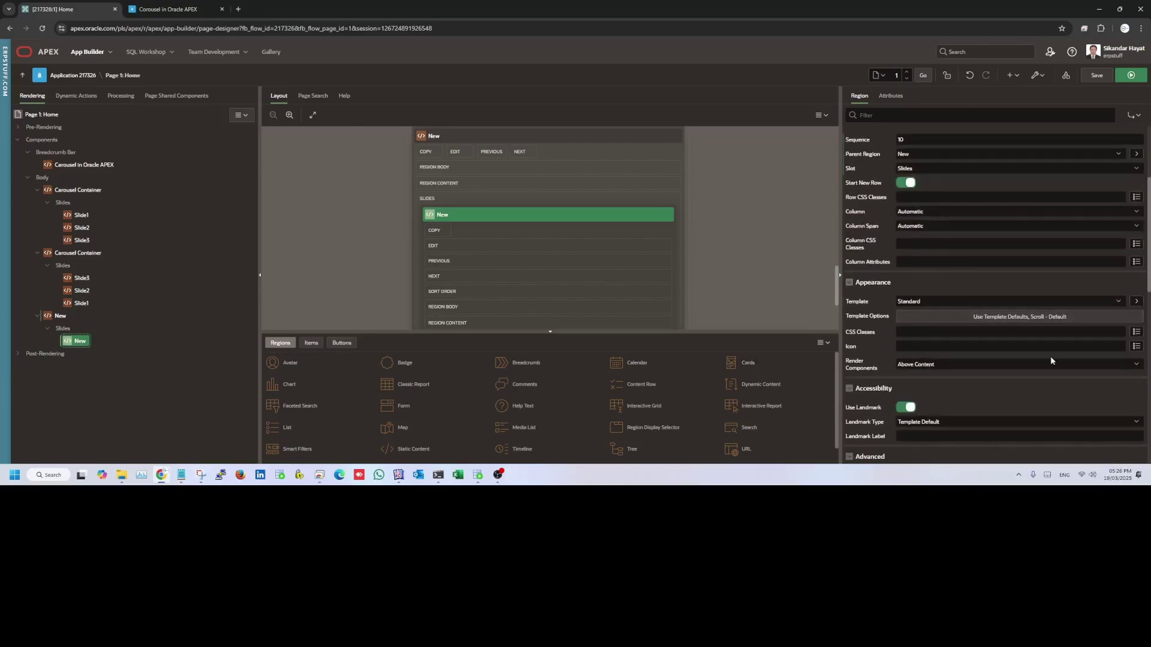
left_click(64, 330)
right_click(67, 330)
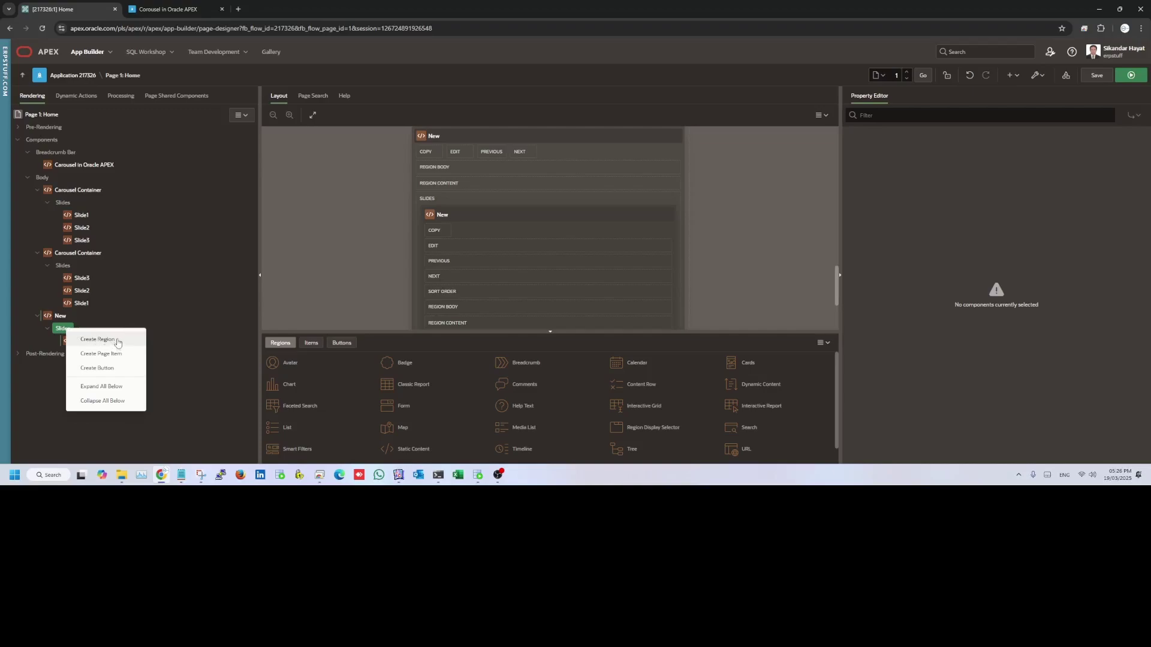
left_click(117, 341)
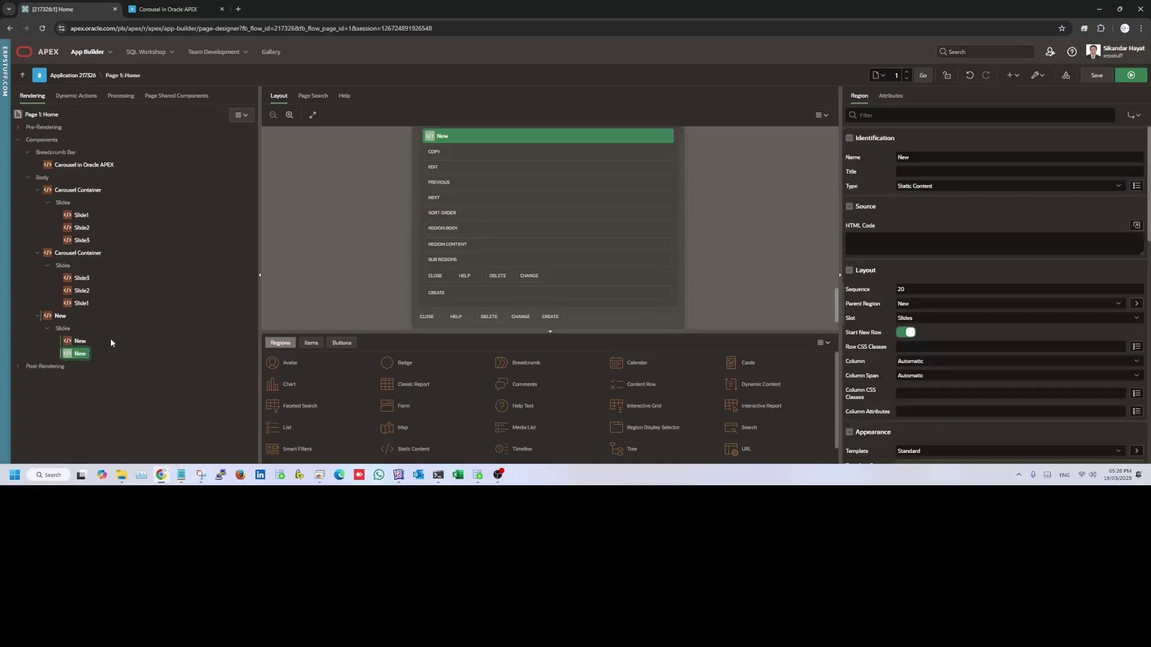
right_click(79, 353)
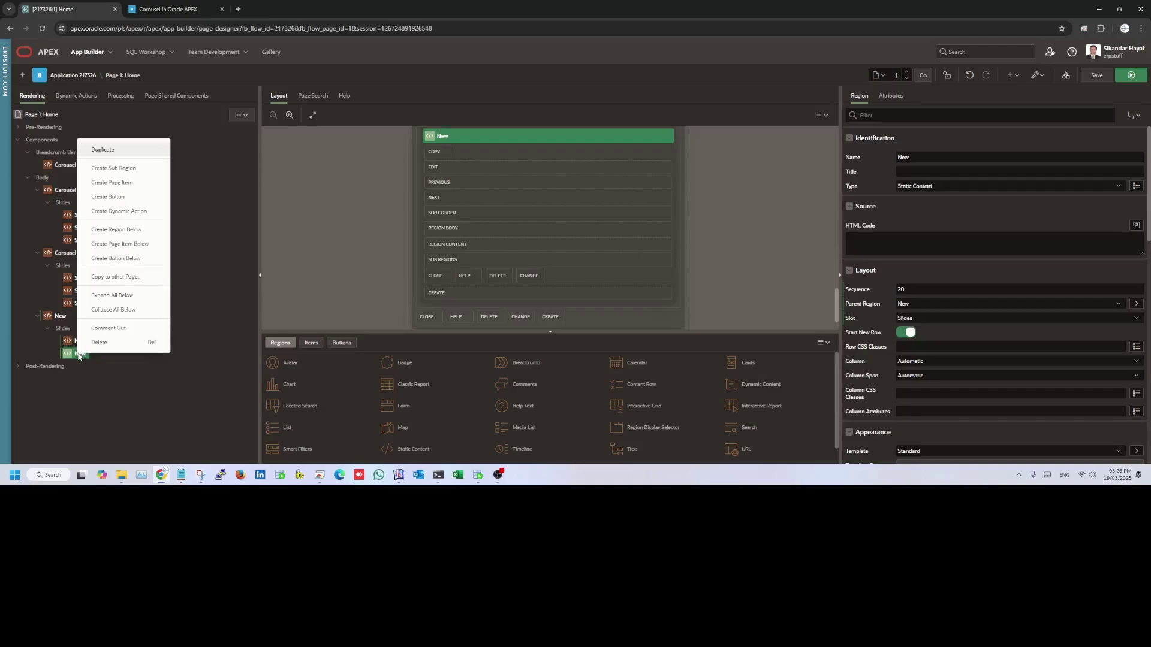
left_click(114, 155)
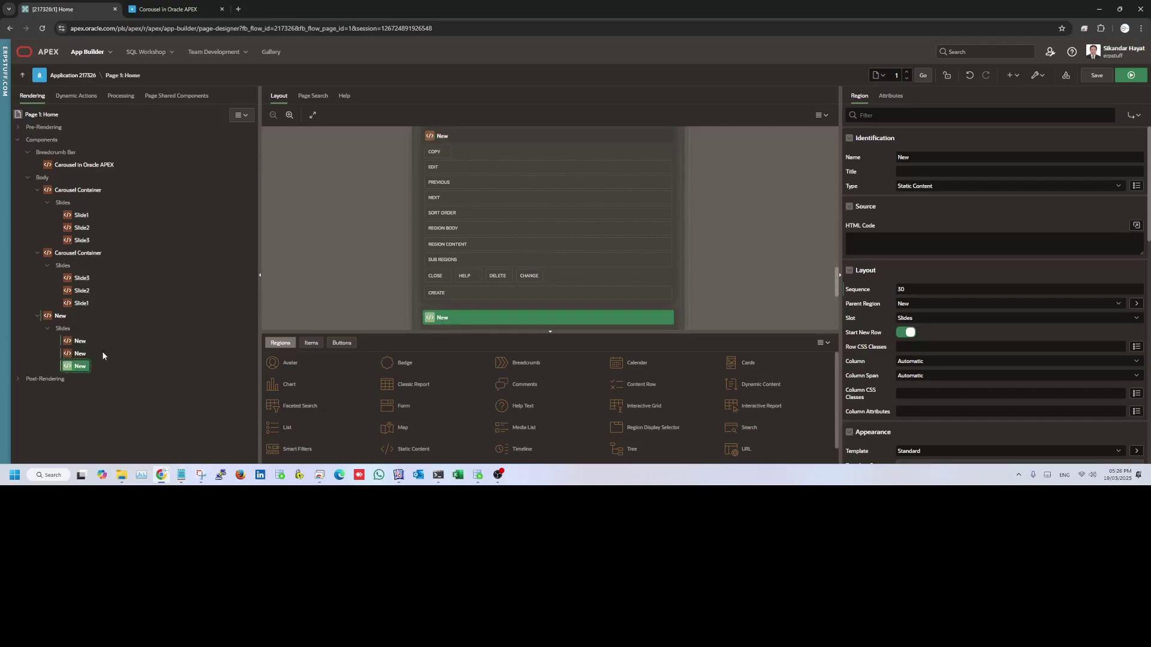
- Inspect the New slide regions and carousels, keeping the first slide as Static Content
left_click(79, 342)
left_click(79, 342)
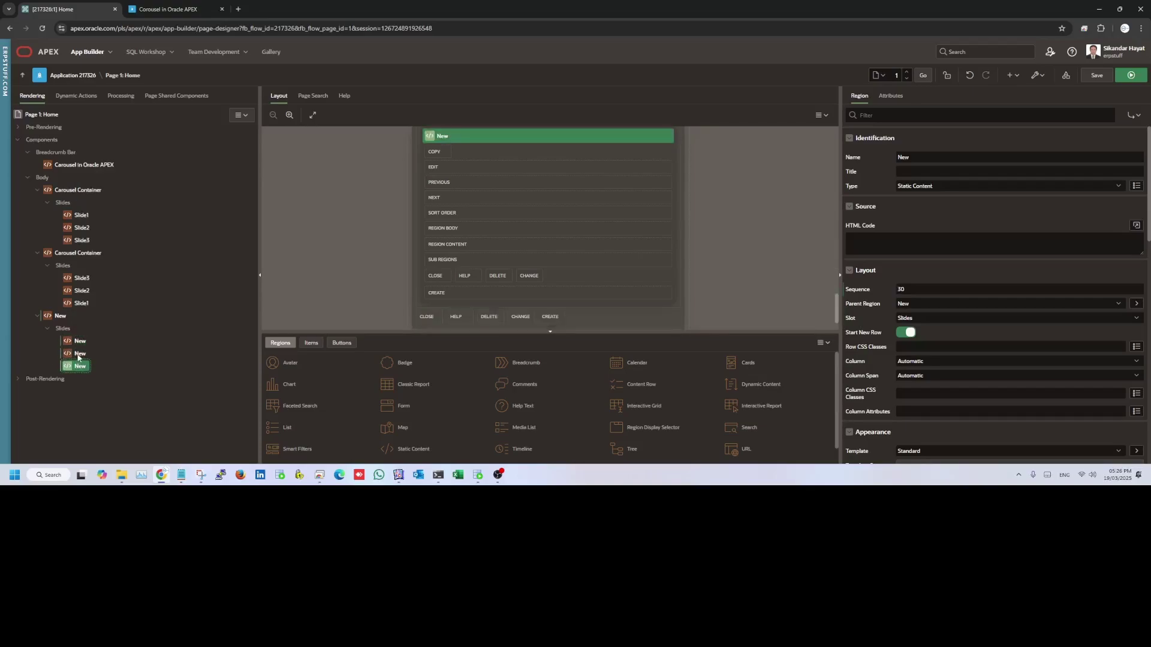
left_click(62, 317)
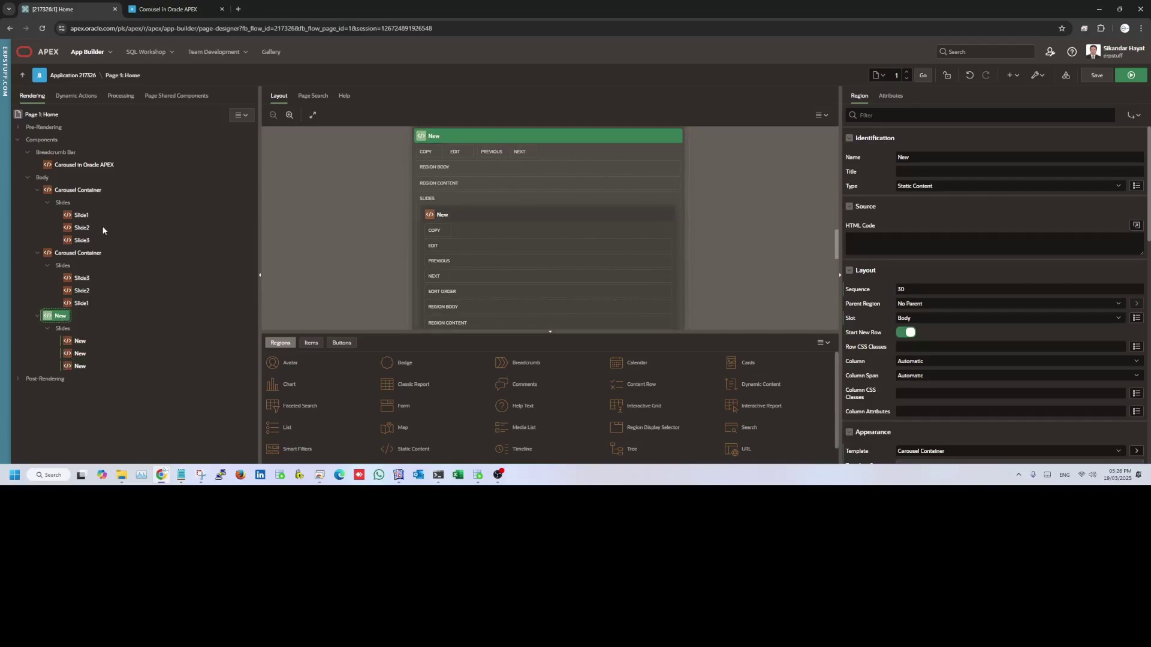
left_click(91, 192)
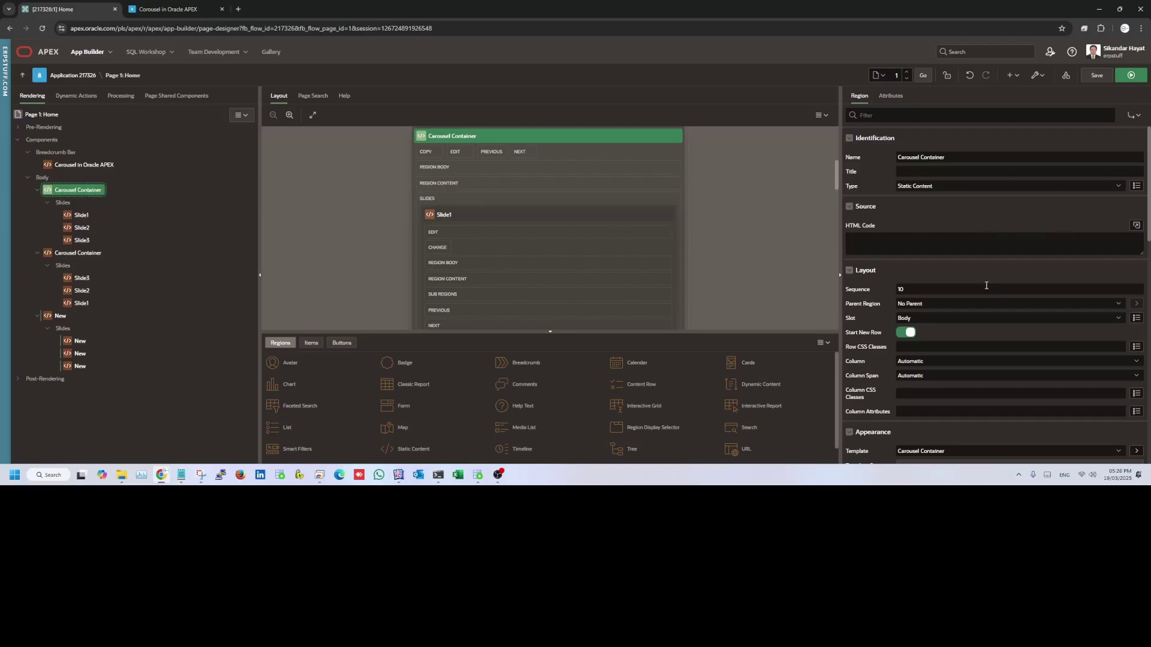
scroll(987, 286, "down", 1)
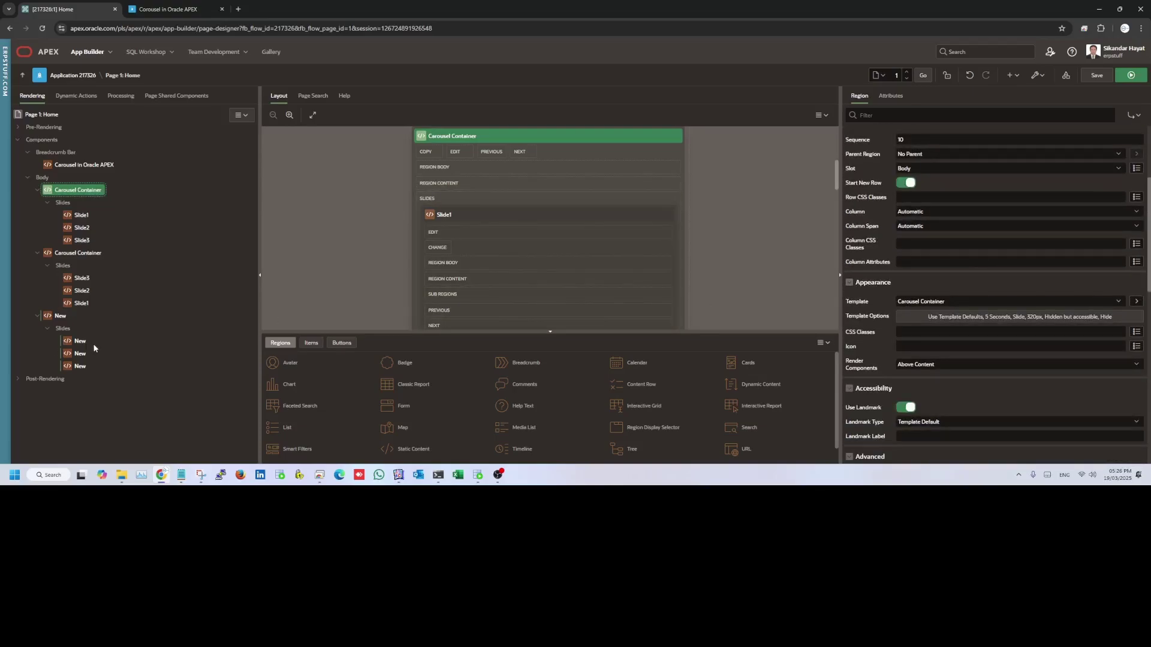
left_click(80, 340)
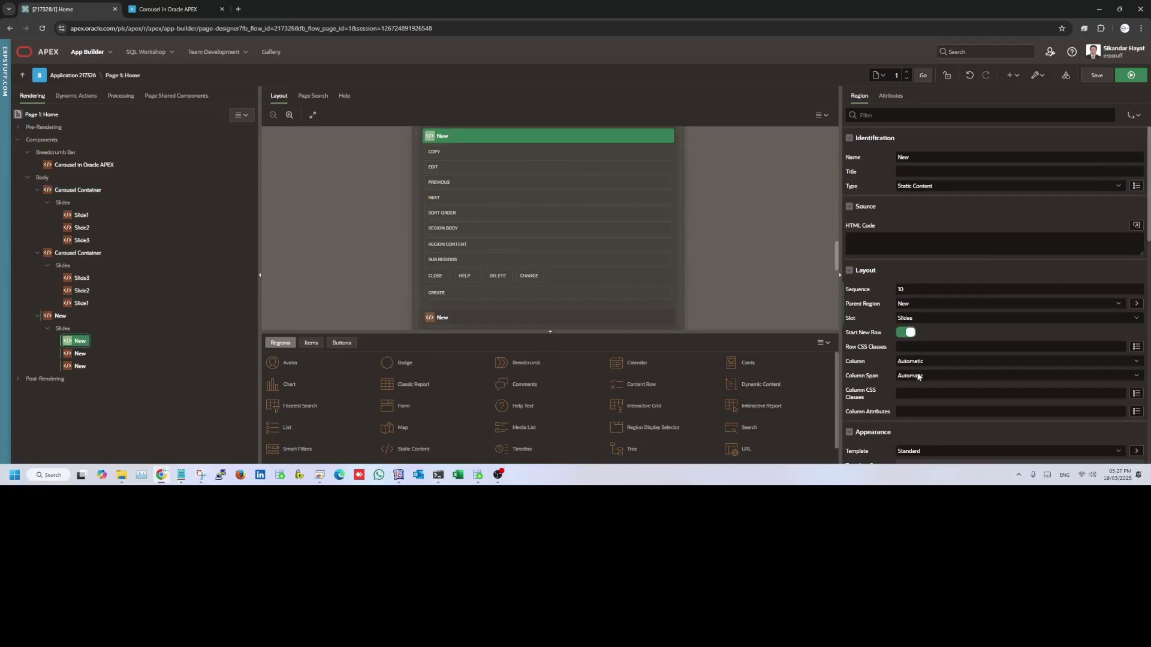
left_click(919, 187)
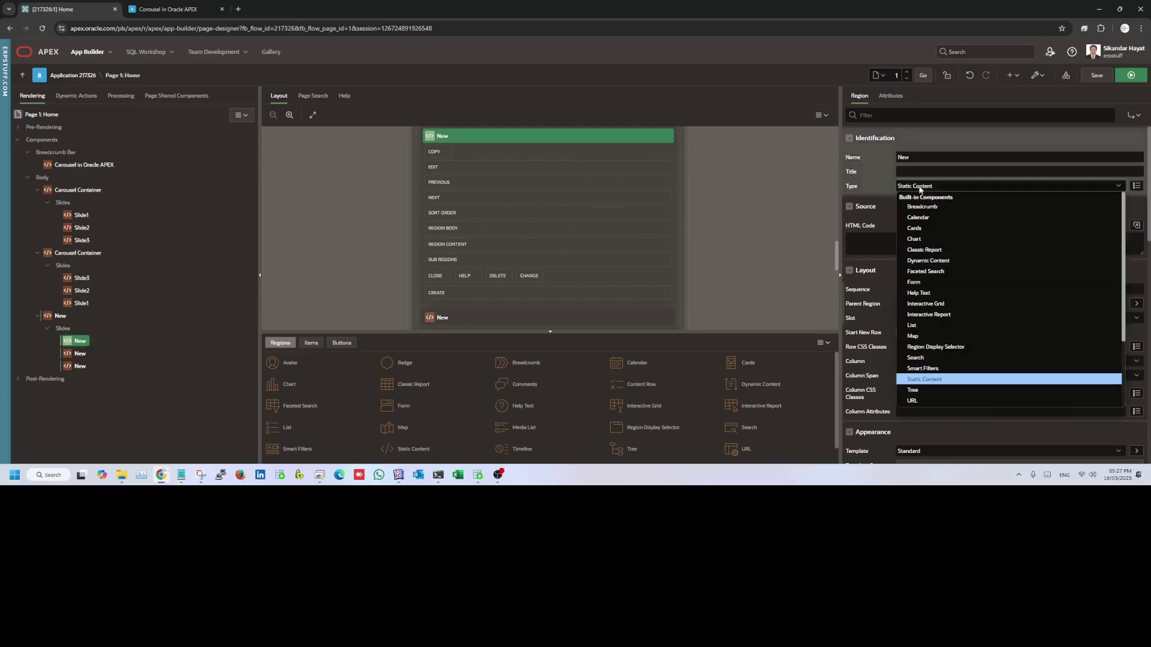
left_click(920, 188)
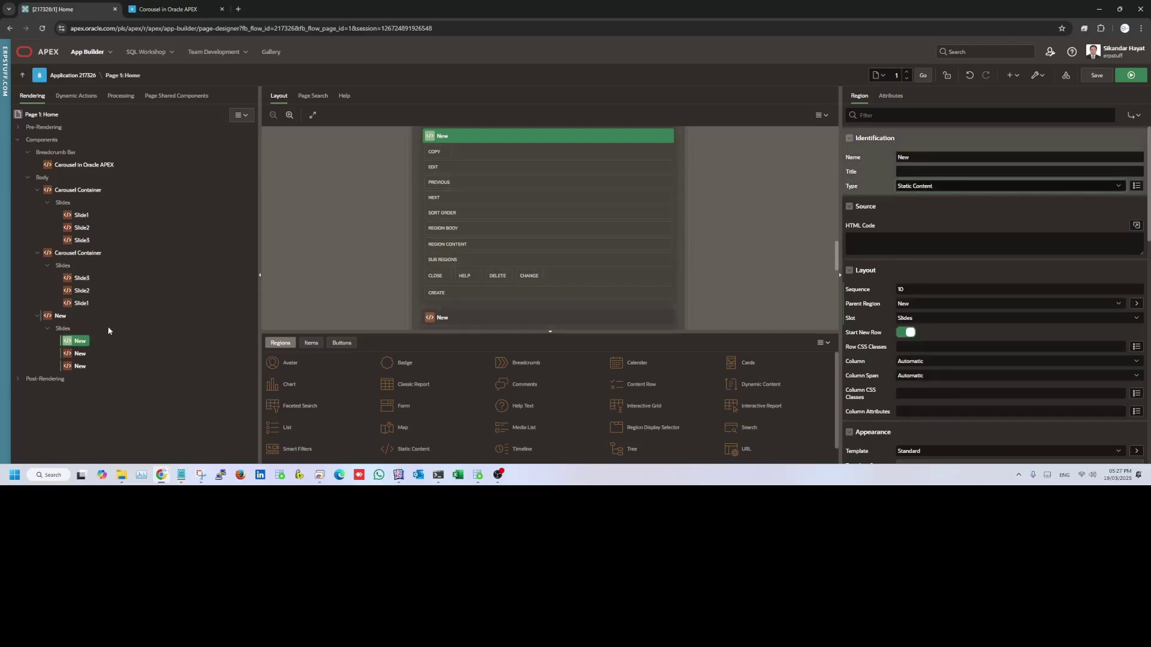
- Keep the first carousel's template options at 5 Seconds, Slide animation and 320px
left_click(88, 192)
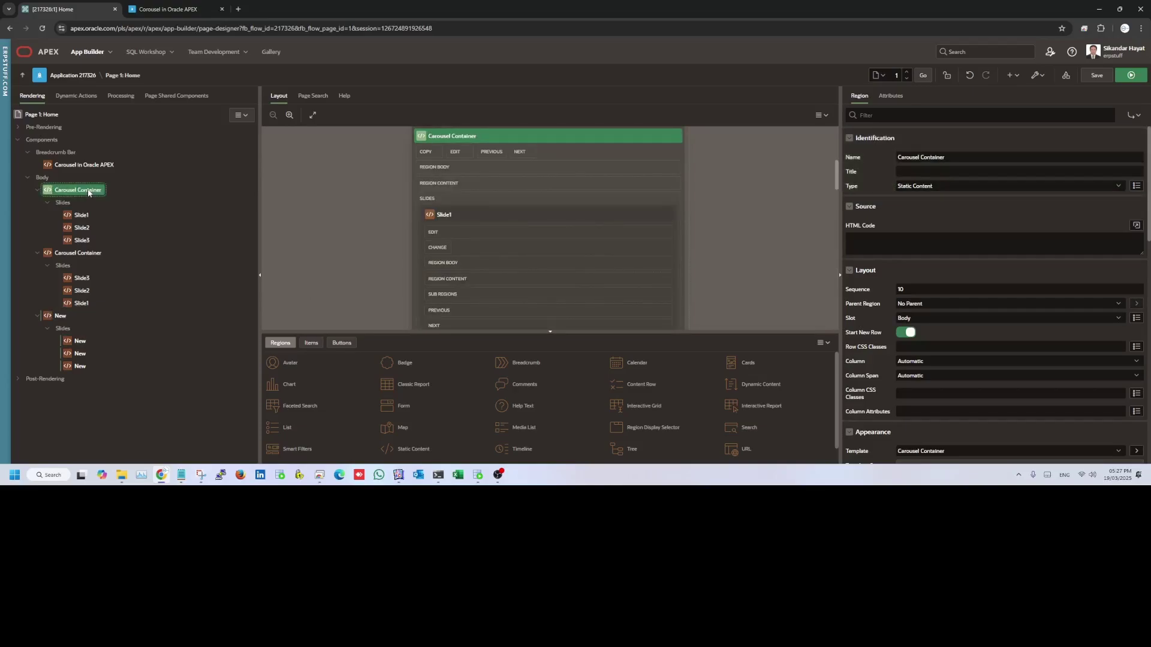
scroll(957, 347, "down", 3)
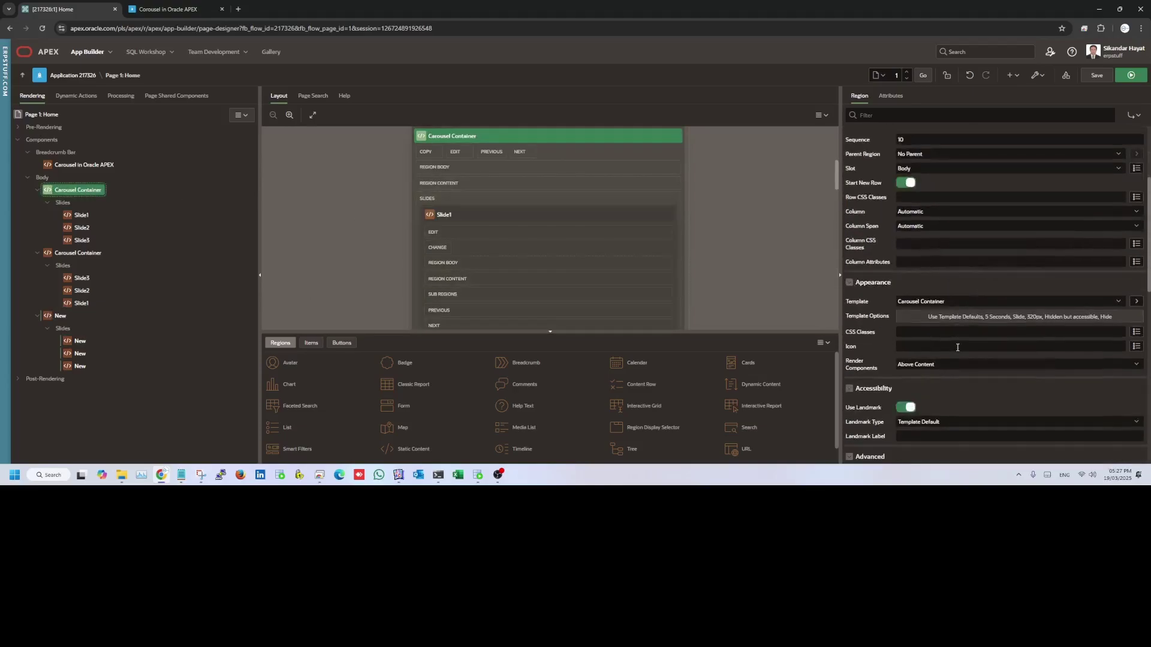
left_click(962, 316)
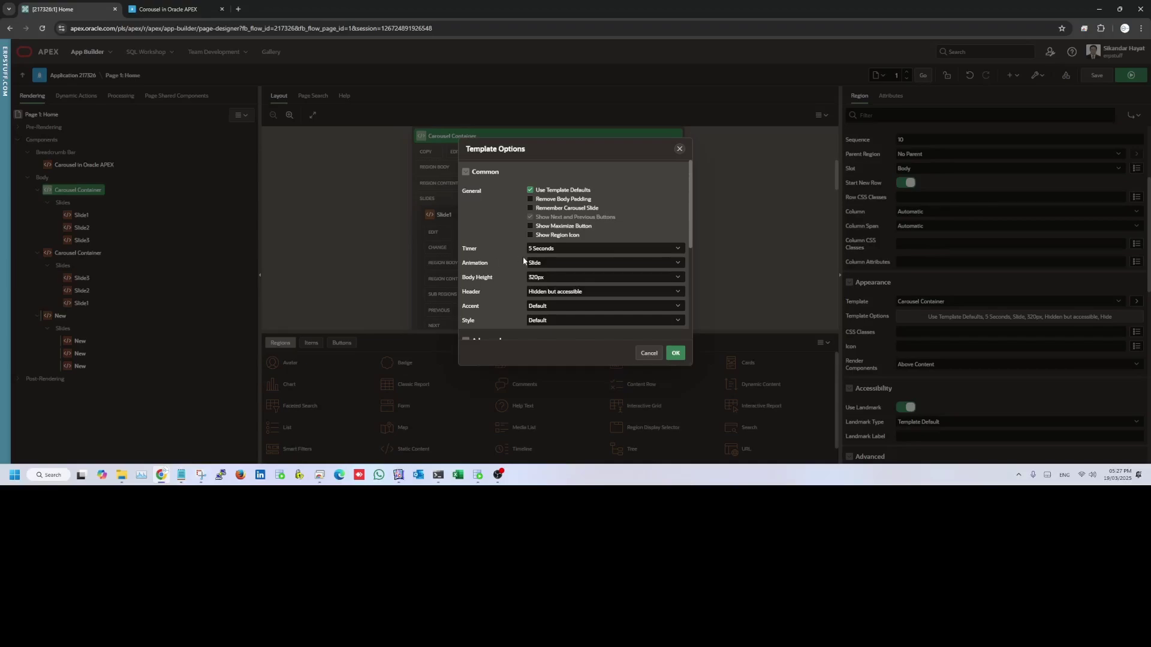
left_click(547, 251)
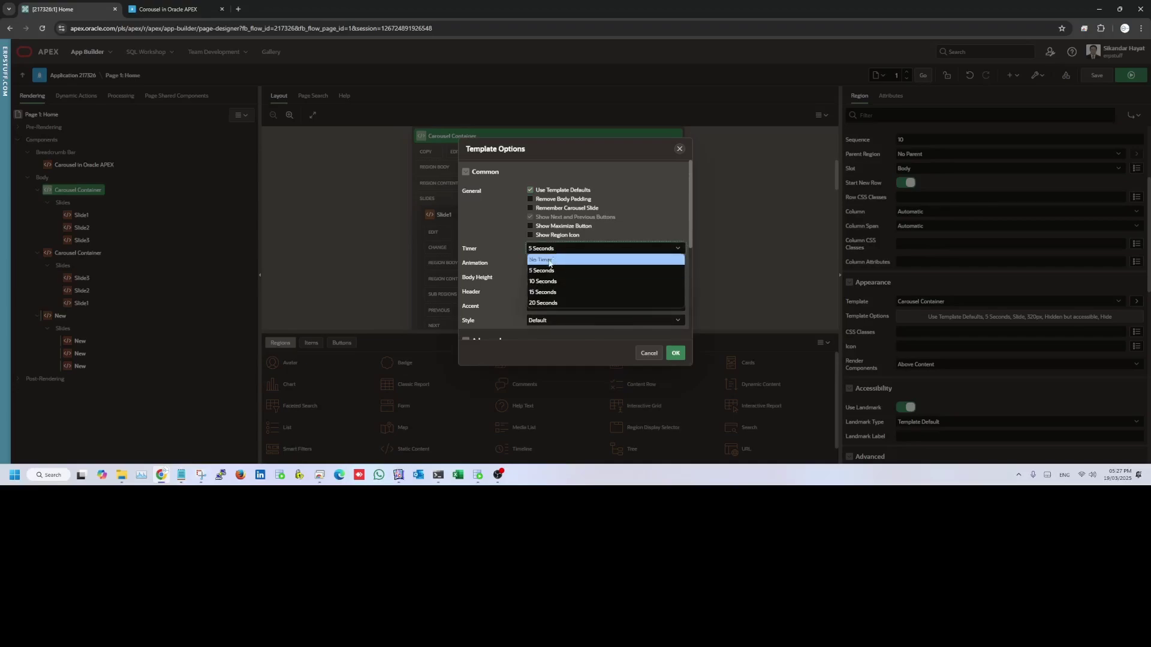
left_click(558, 251)
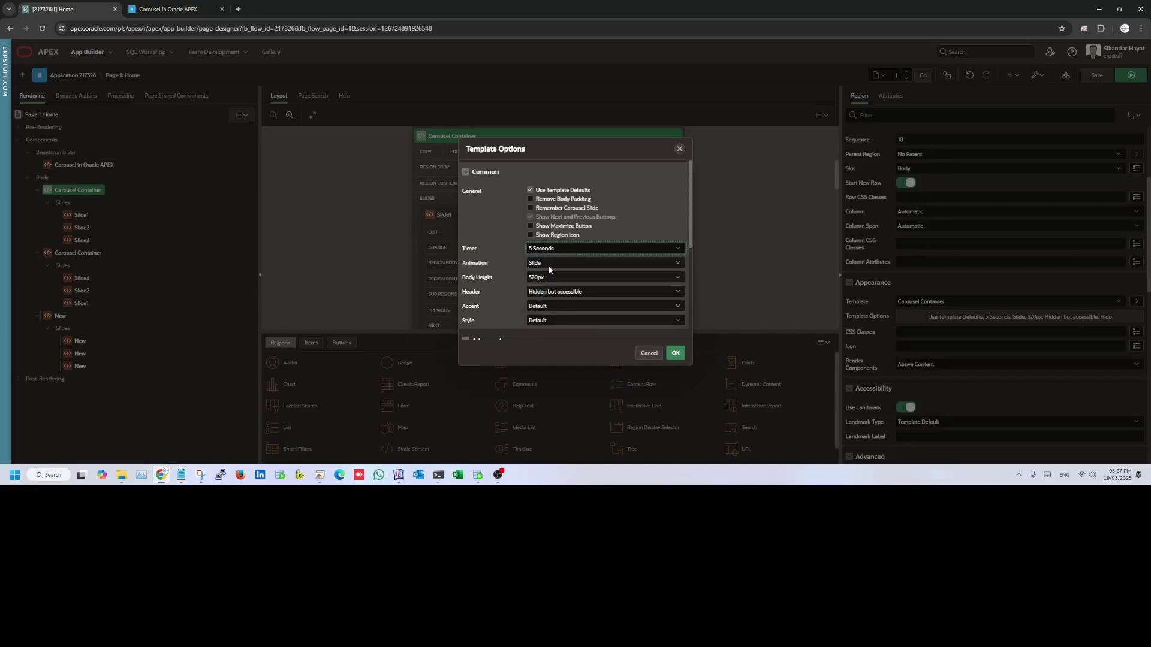
left_click(550, 264)
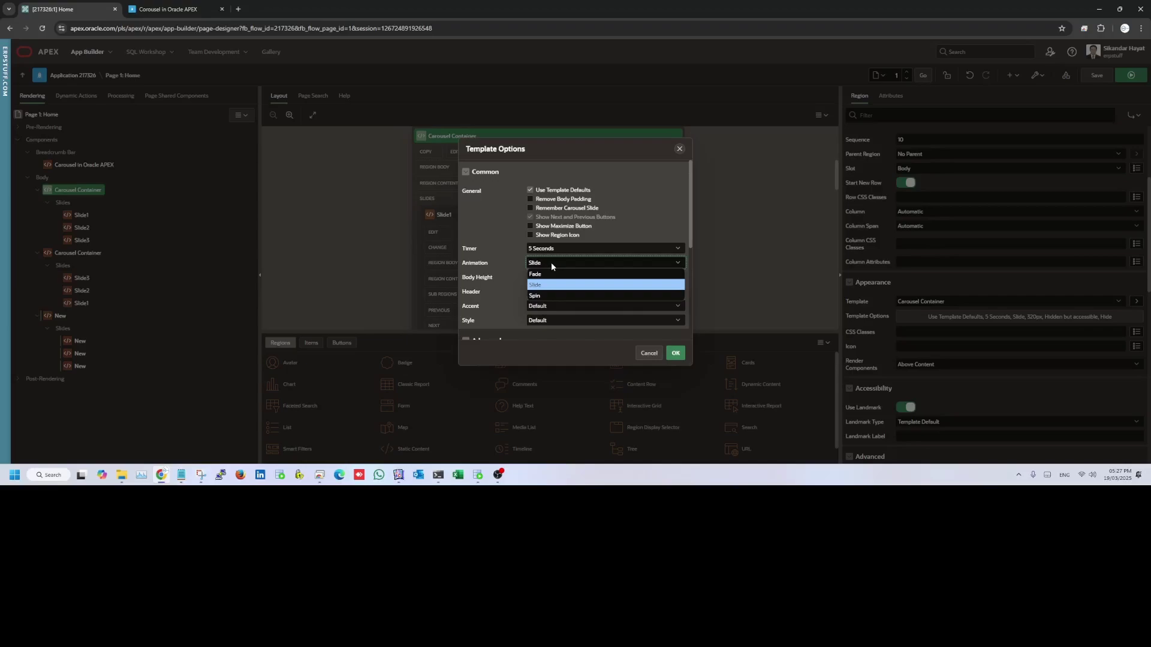
left_click(551, 262)
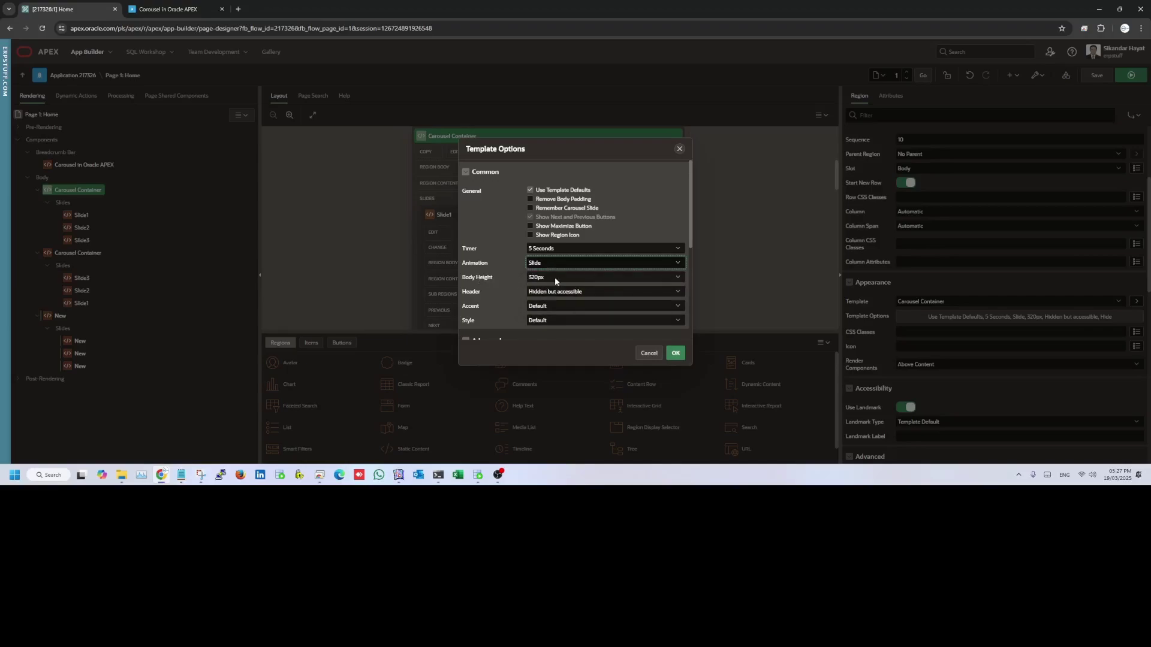
left_click(554, 278)
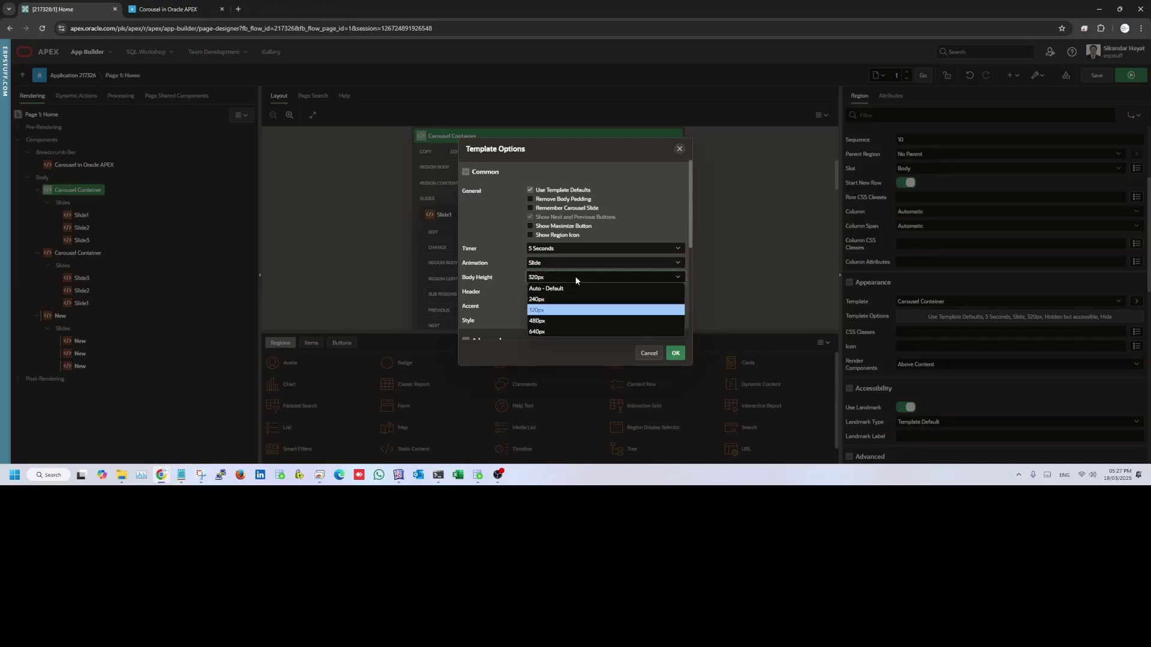
left_click(575, 276)
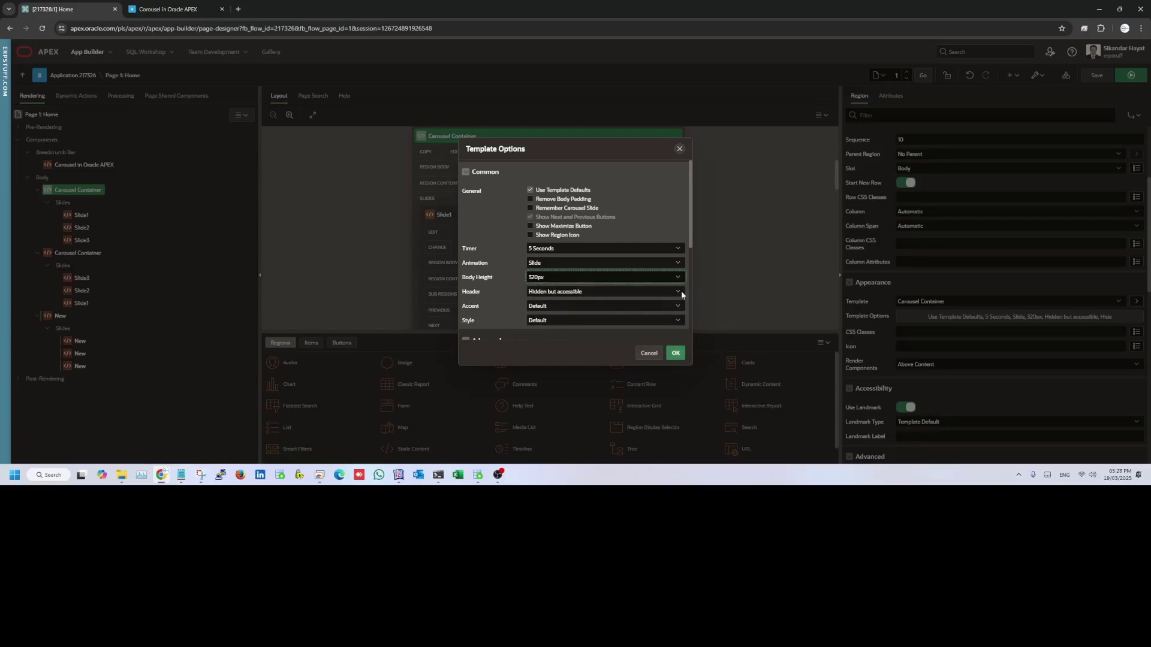
left_click_drag(688, 227, 681, 313)
left_click(650, 353)
- Keep Spin animation in the second Carousel Container's template options and confirm
left_click(88, 255)
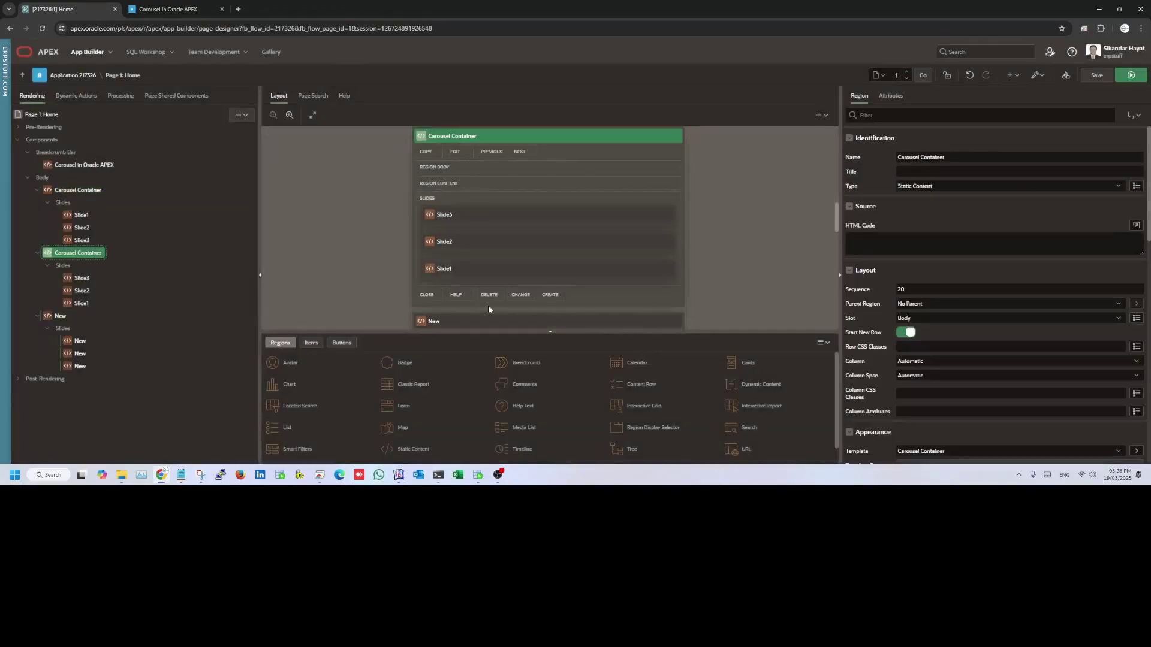
scroll(980, 375, "down", 3)
left_click(1016, 316)
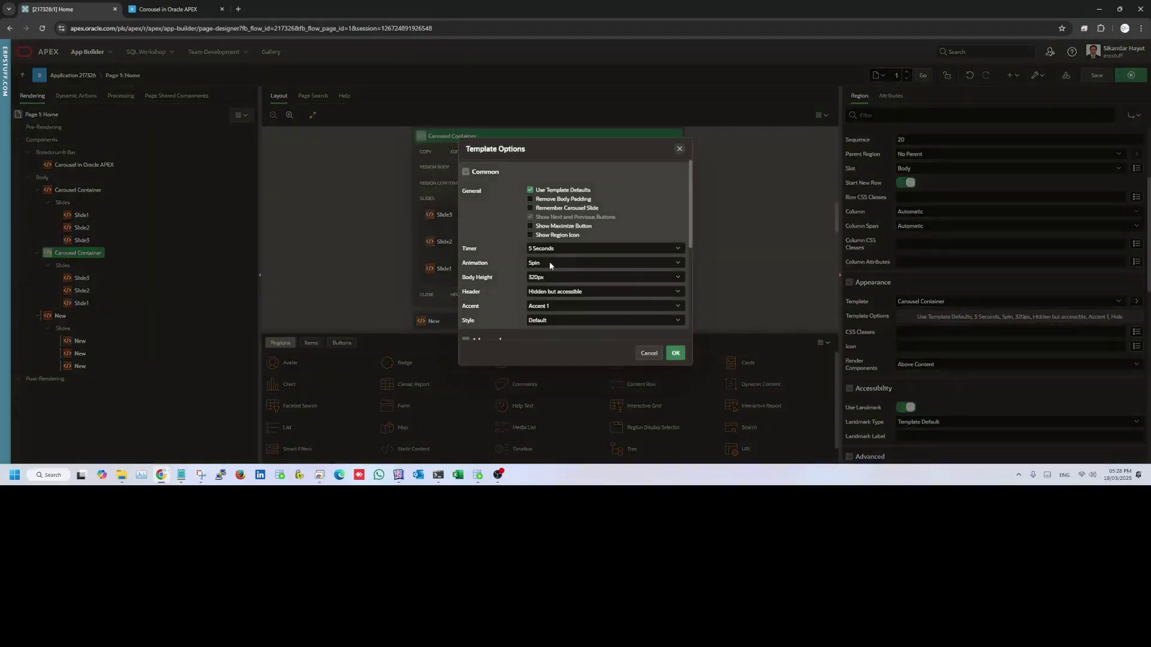
left_click(549, 263)
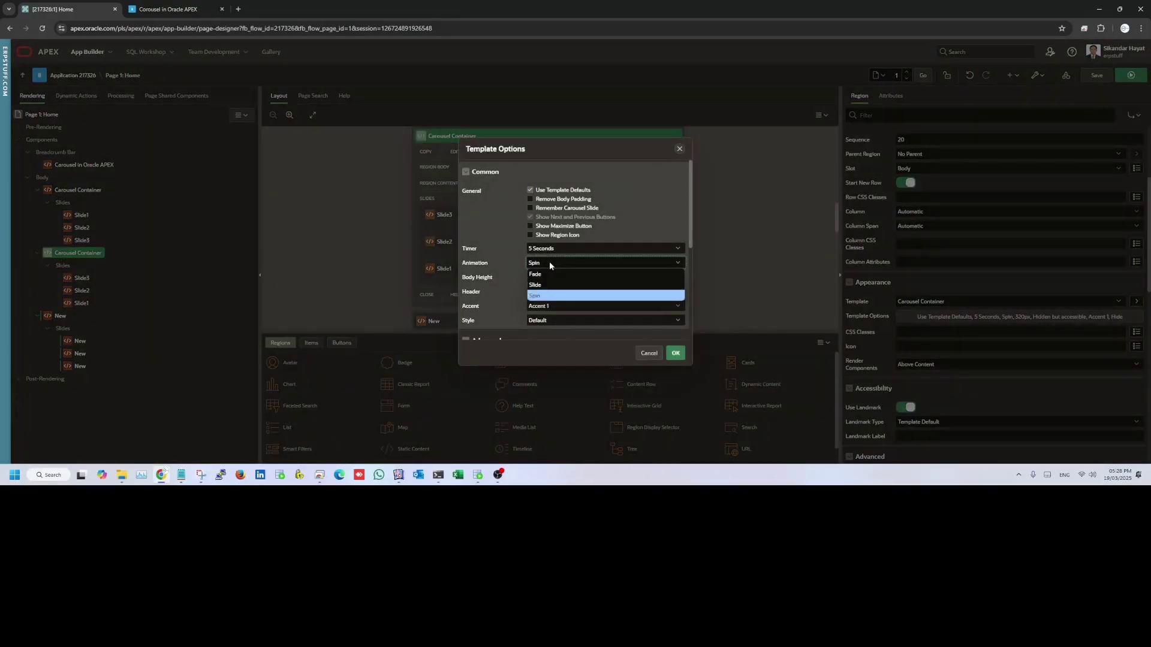
left_click(549, 262)
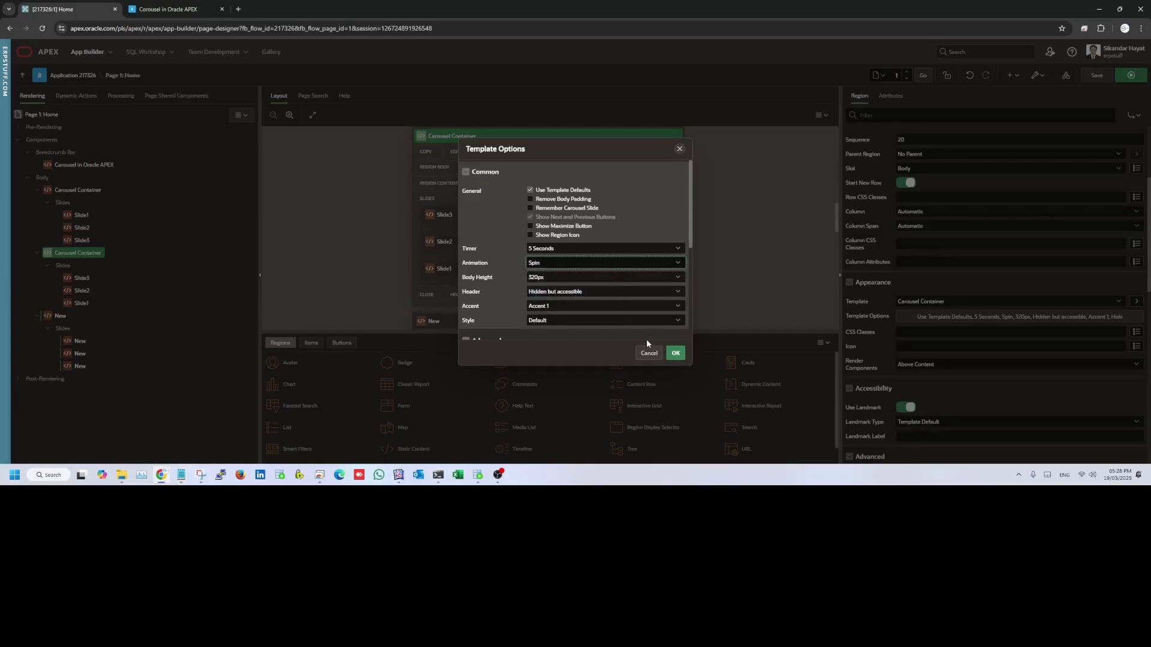
left_click(675, 353)
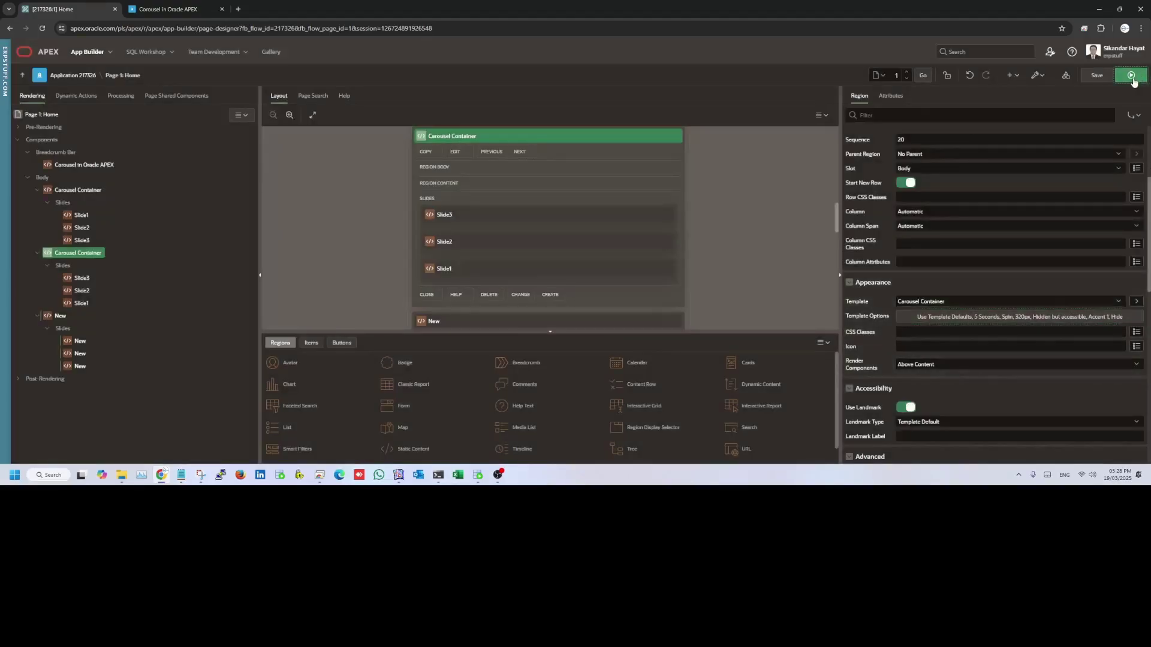
- Save the page and advance the bottom carousel in the running app
left_click(1130, 75)
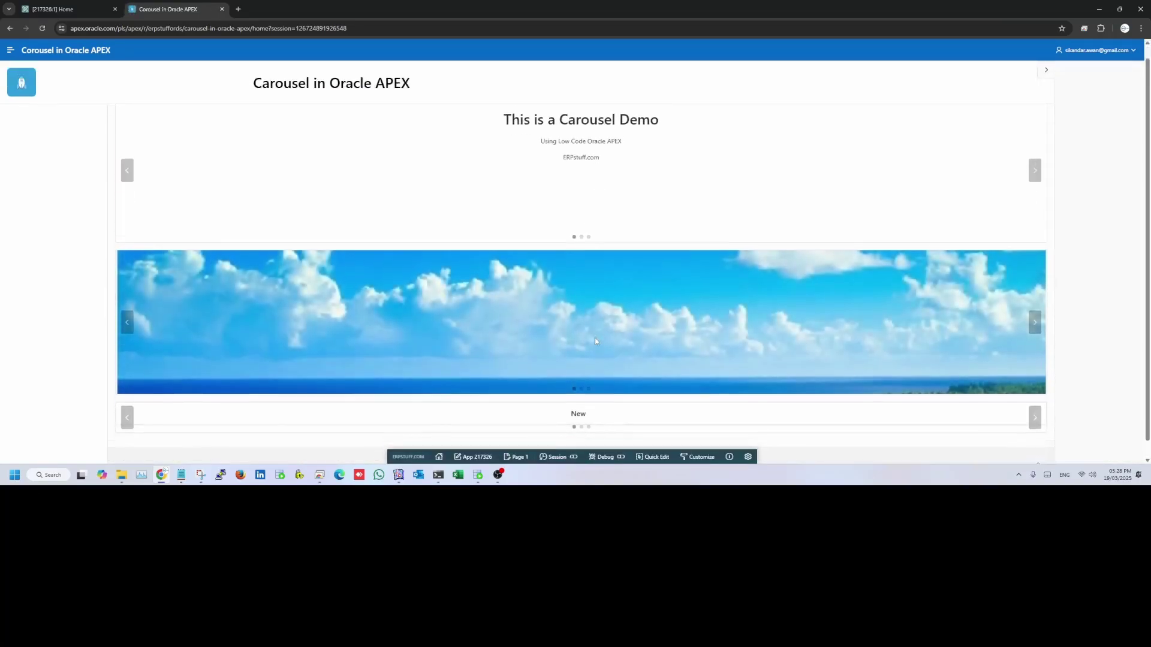
scroll(595, 338, "down", 1)
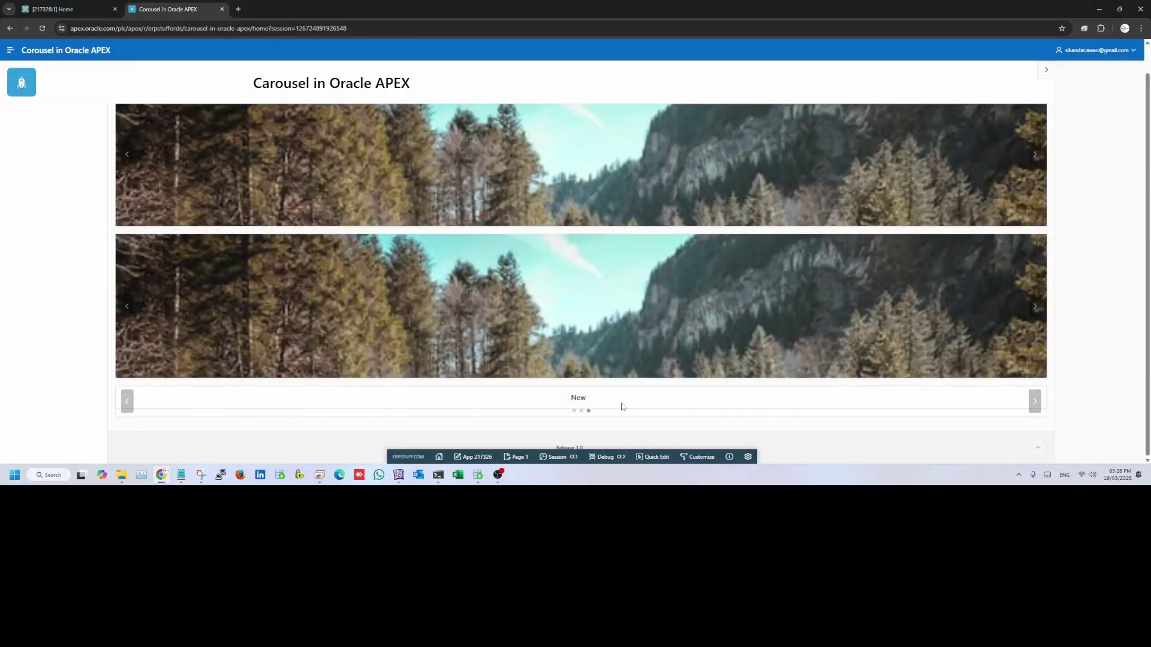
left_click(1036, 402)
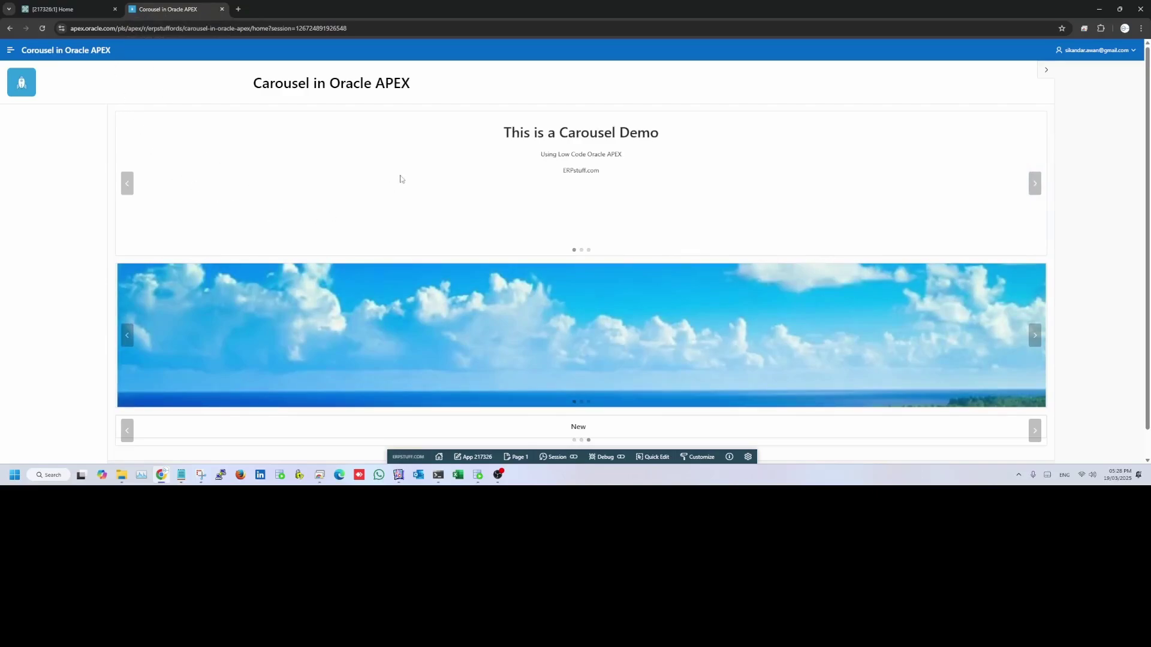
- Change the first Carousel Container's body height to 640px and save the page
left_click(54, 9)
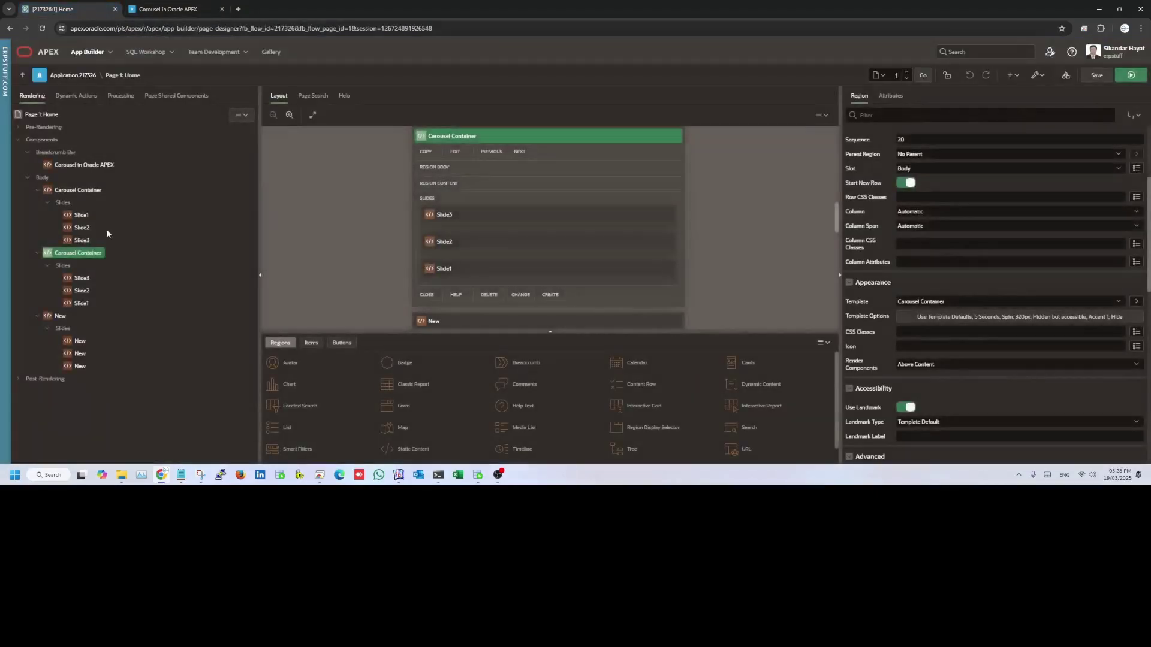
left_click(78, 190)
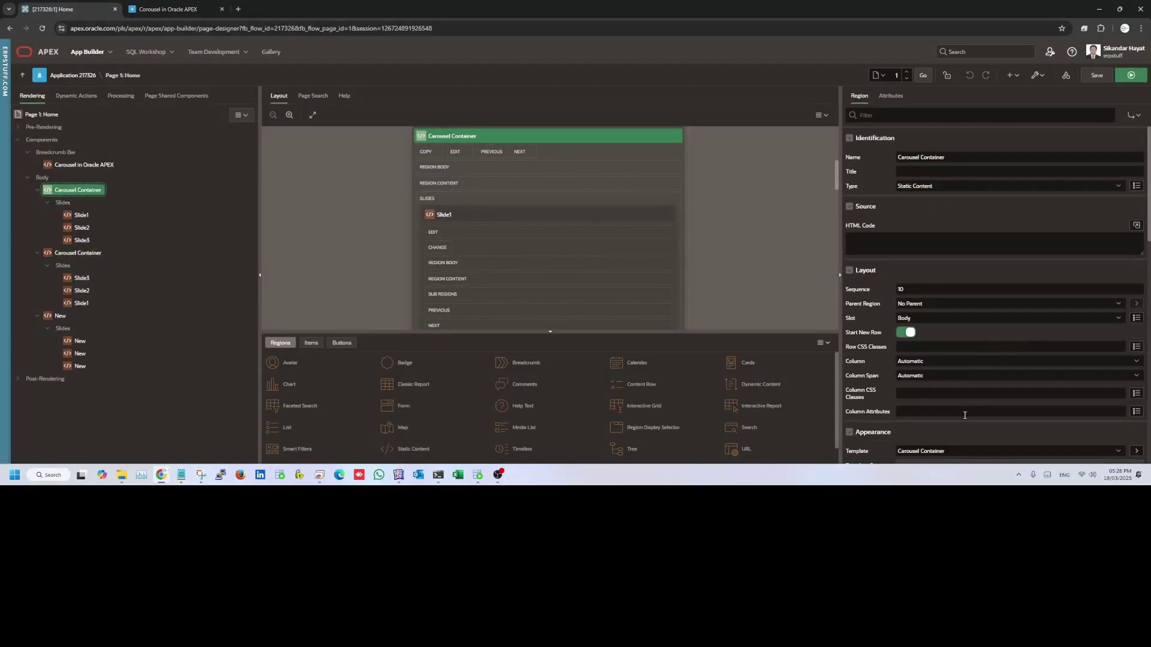
scroll(964, 401, "down", 3)
left_click(953, 317)
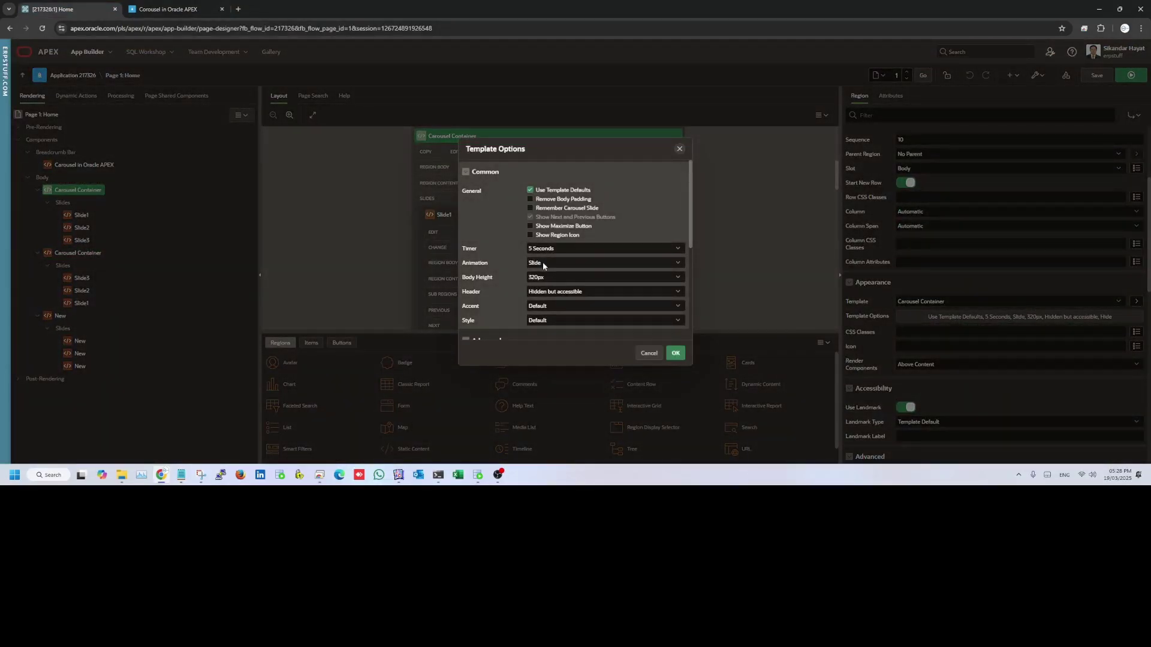
left_click(542, 278)
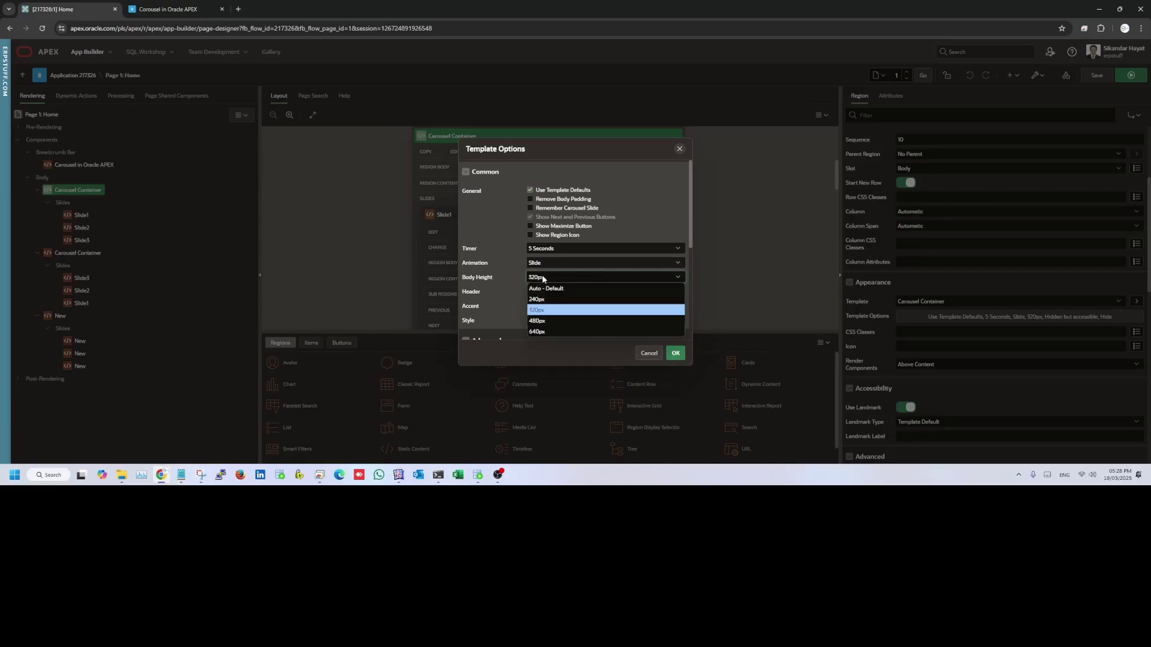
left_click(544, 332)
left_click(676, 354)
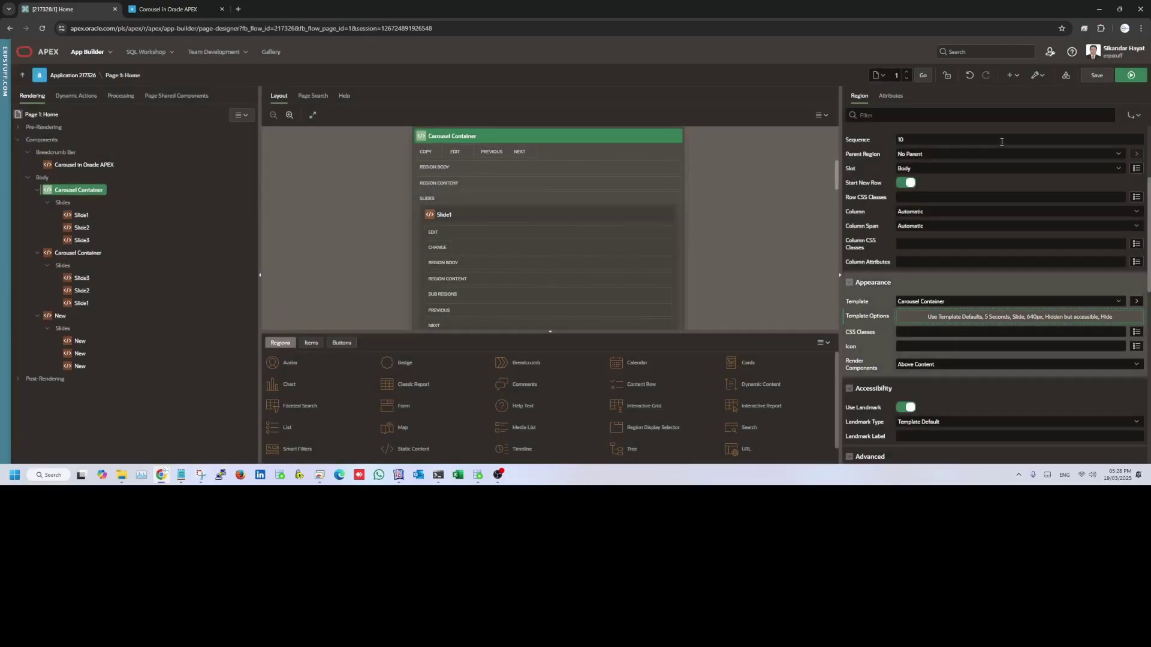
left_click(1097, 75)
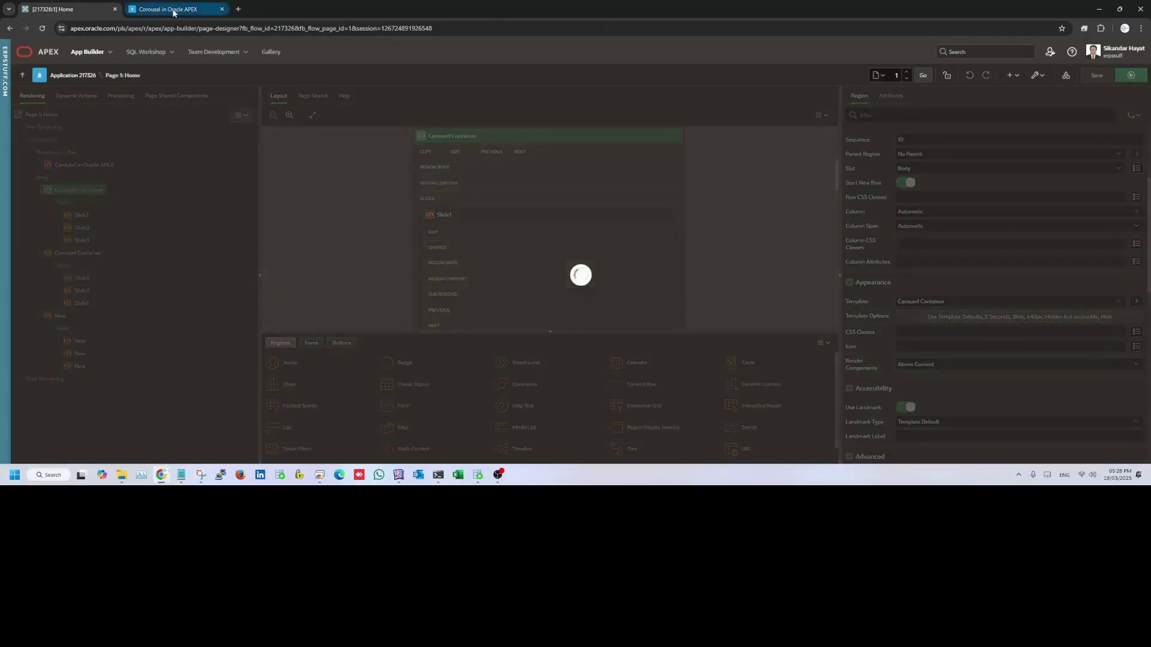
- Reload the running app twice to check the taller first carousel body
left_click(174, 11)
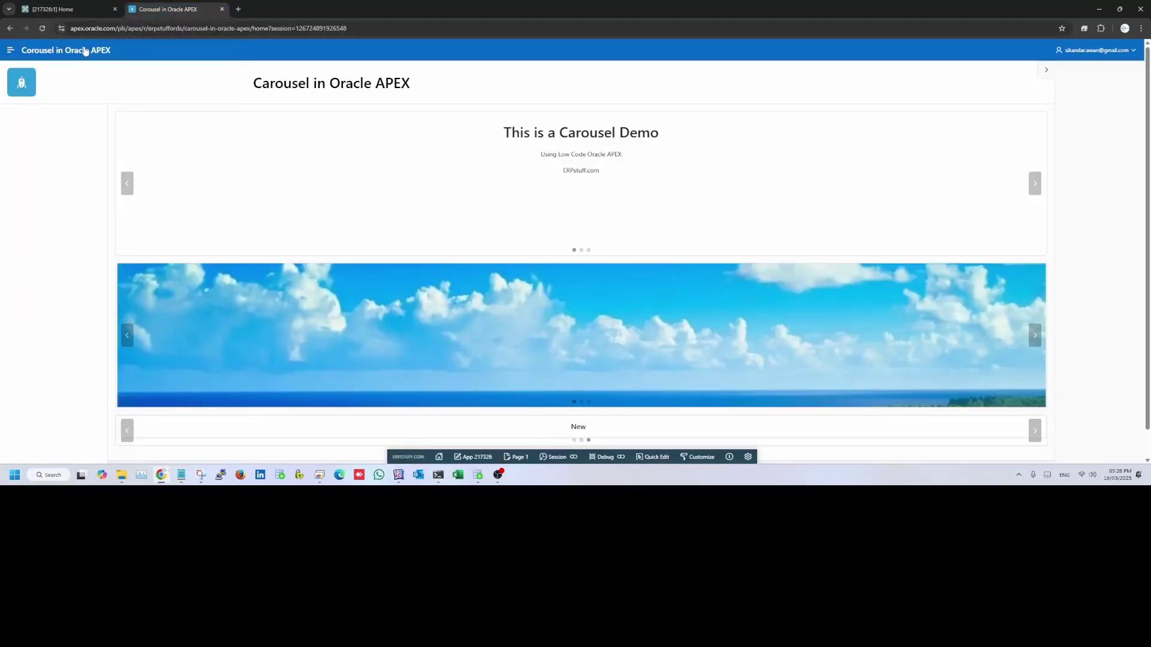
left_click(43, 28)
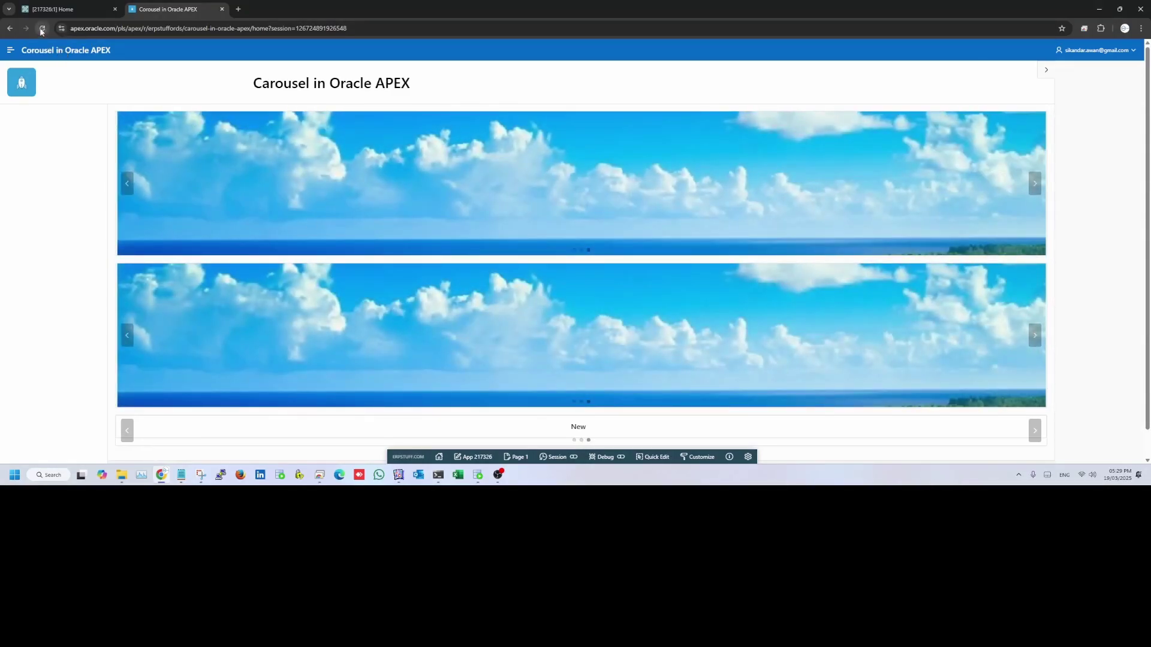
left_click(42, 29)
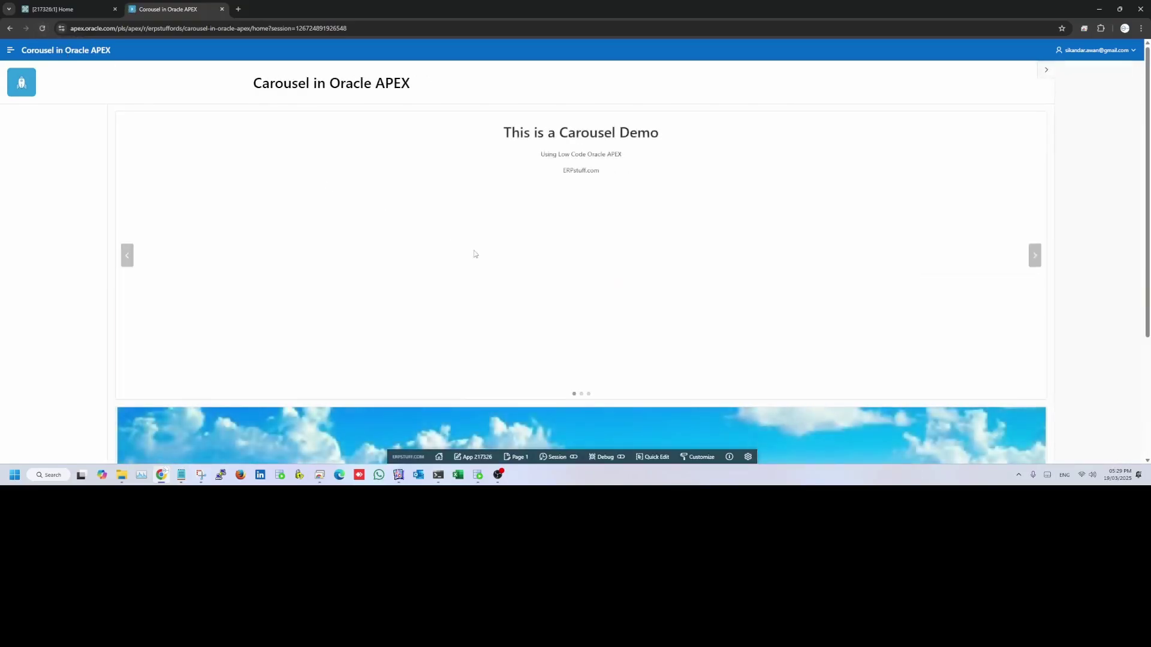